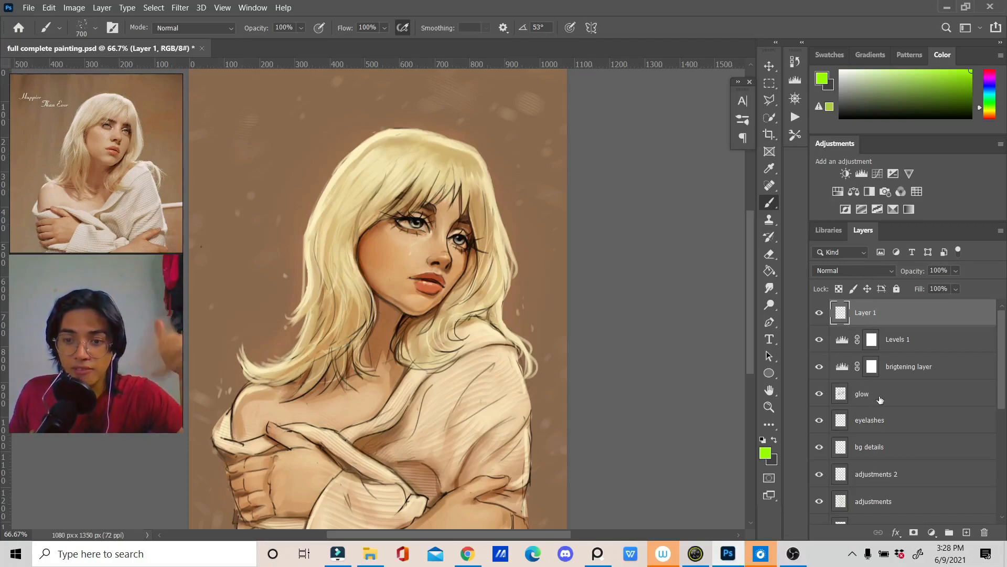
# Step: Look through the available blend modes for Layer 1 without choosing a different one
pyautogui.click(860, 273)
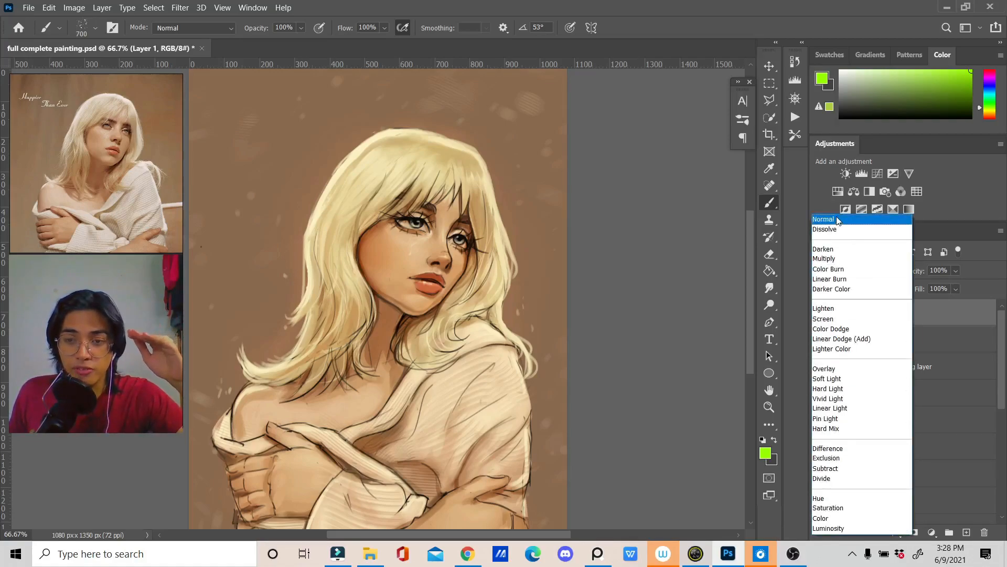
pyautogui.press('Escape')
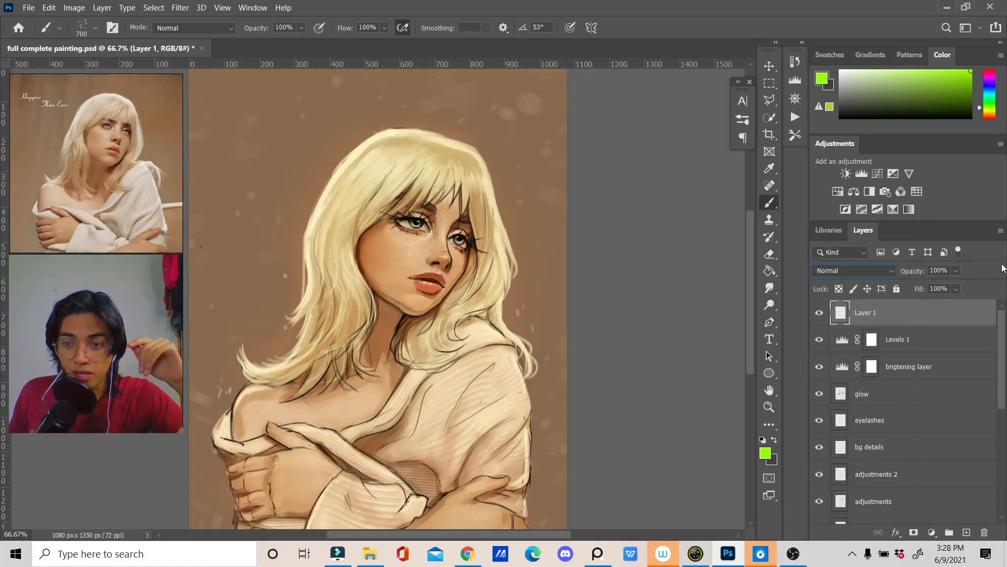
pyautogui.click(851, 271)
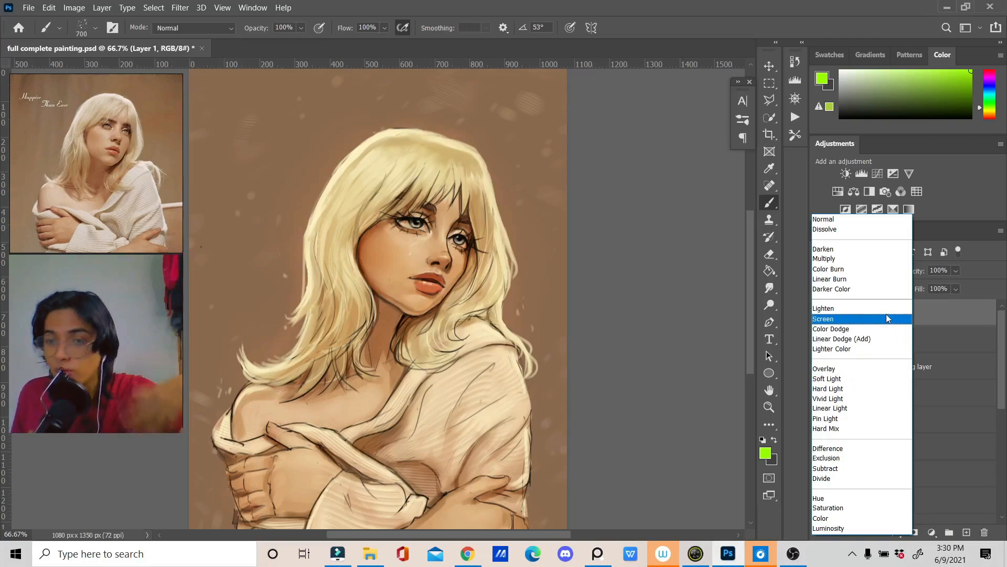
pyautogui.click(960, 326)
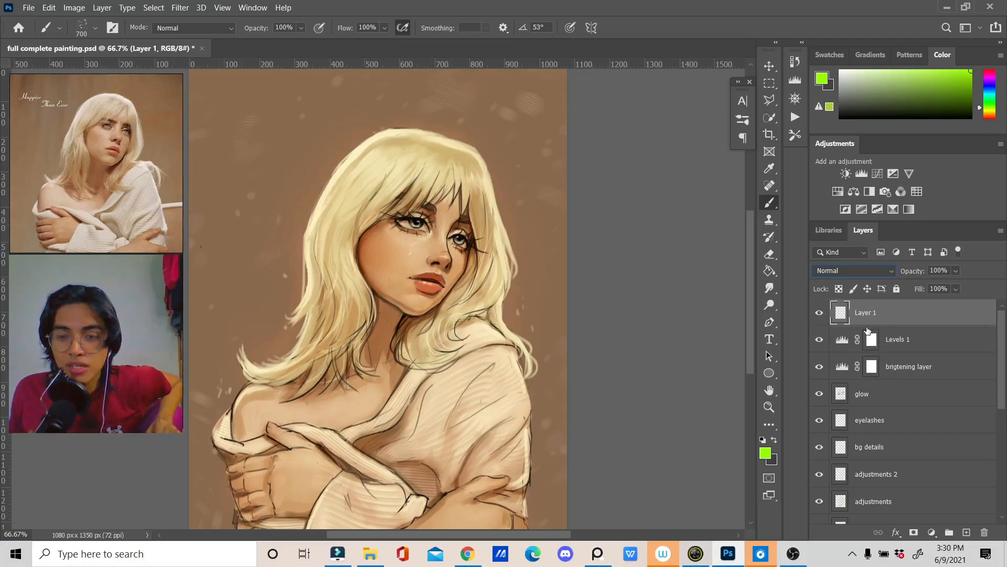
# Step: Hide Layer 1, Levels 1, the brigtening layer, glow, eyelashes and bg details
pyautogui.click(819, 313)
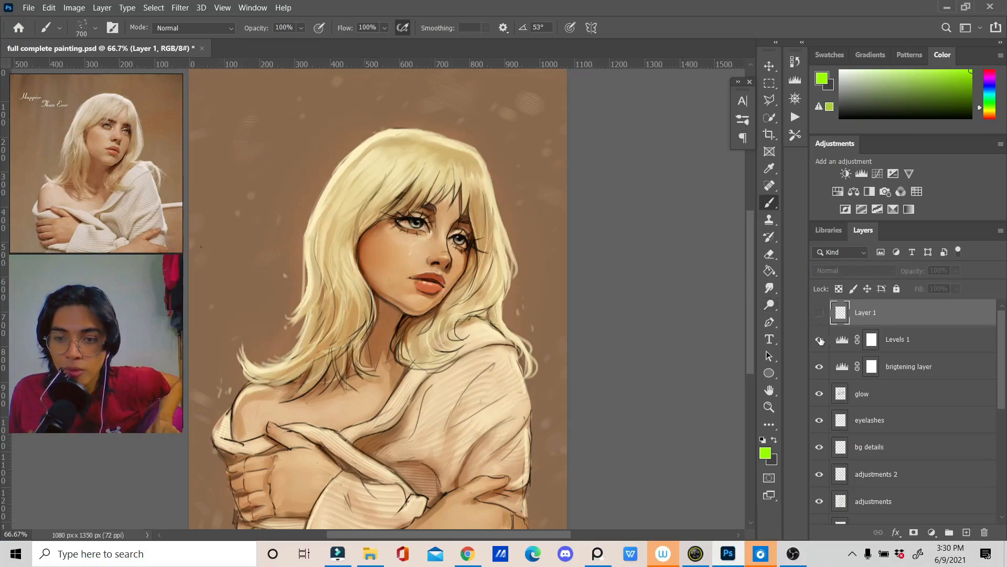
pyautogui.click(819, 339)
pyautogui.click(820, 367)
pyautogui.click(819, 393)
pyautogui.click(820, 420)
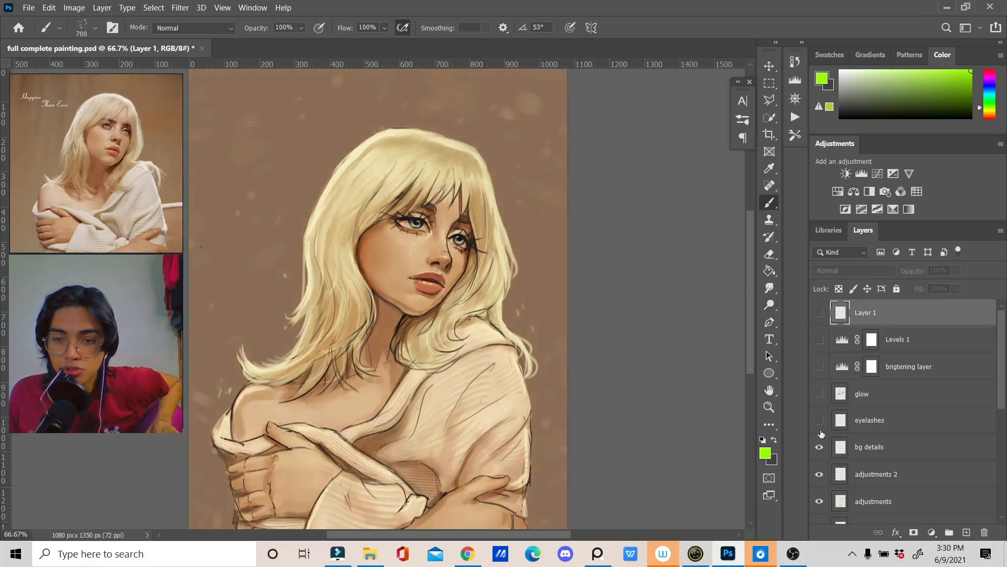
pyautogui.click(819, 449)
# Step: Hide the adjustments 2, adjustments, sketch and lights layers
pyautogui.scroll(-2, 820, 446)
pyautogui.click(819, 420)
pyautogui.click(819, 449)
pyautogui.scroll(-2, 820, 446)
pyautogui.click(819, 419)
pyautogui.click(819, 447)
pyautogui.scroll(-1, 819, 441)
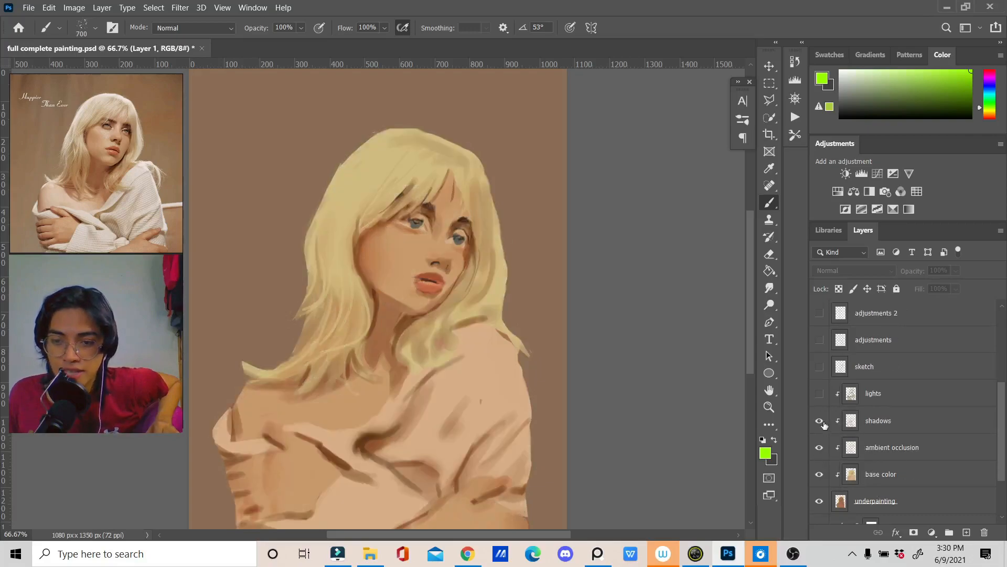
# Step: Hide the shadows, ambient occlusion, base color, underpainting, Brightness/Contrast 1 and brown background layers, leaving only the white Background visible
pyautogui.click(820, 420)
pyautogui.click(819, 447)
pyautogui.click(820, 473)
pyautogui.scroll(-3, 819, 470)
pyautogui.click(820, 428)
pyautogui.click(819, 482)
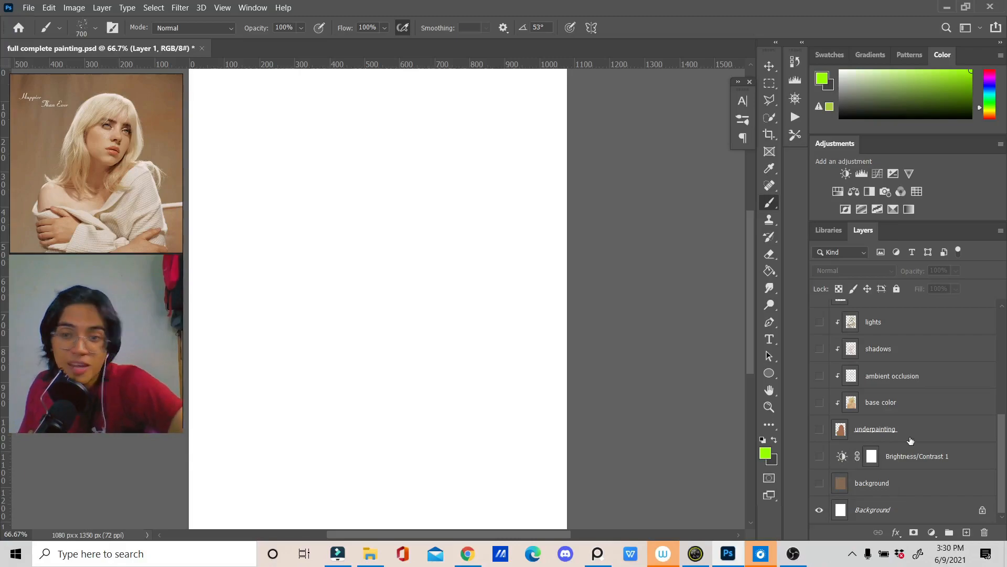
# Step: Turn the sketch, brown background and Brightness/Contrast 1 layers back on
pyautogui.scroll(10, 908, 438)
pyautogui.scroll(-4, 909, 441)
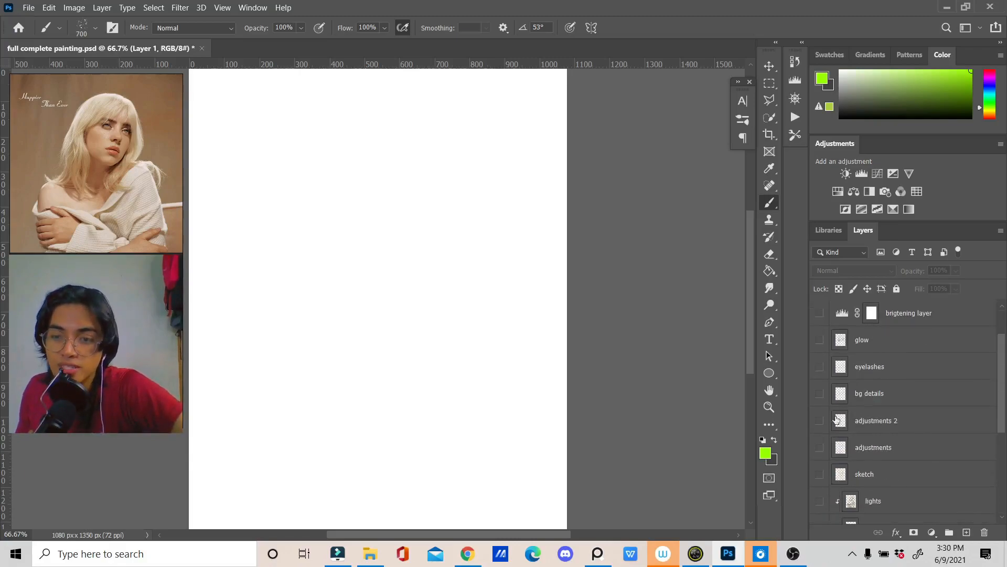
pyautogui.click(819, 420)
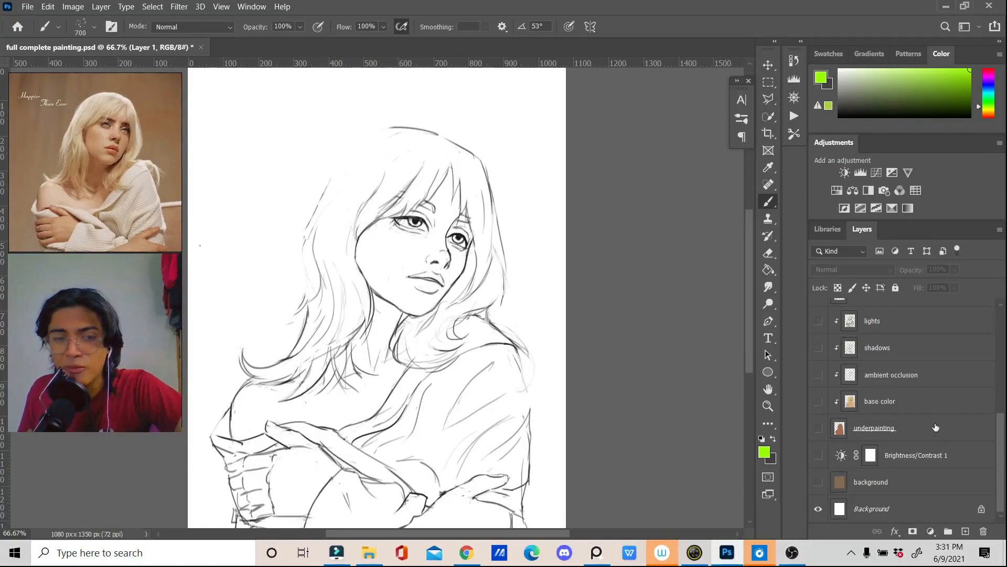
pyautogui.click(818, 481)
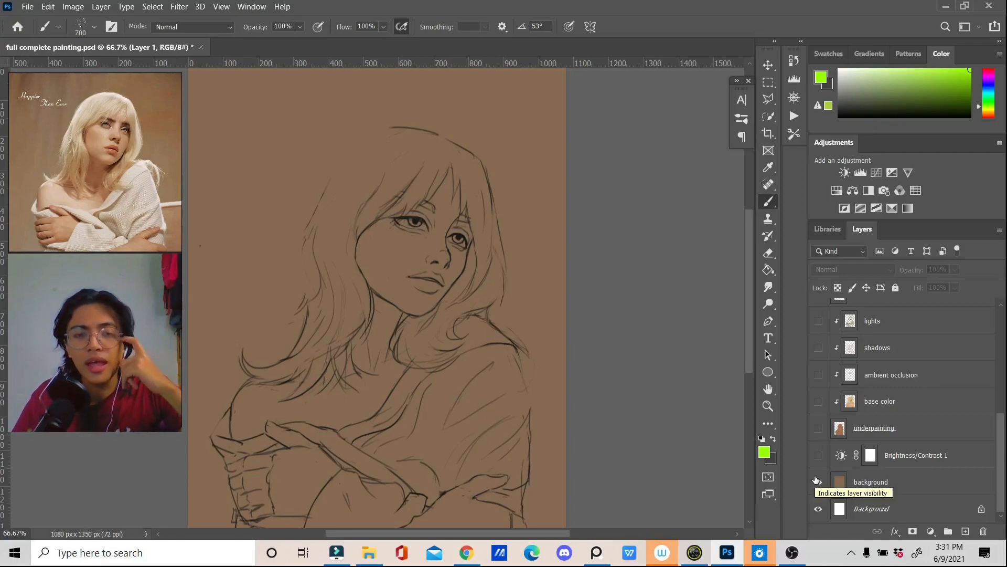
pyautogui.click(818, 481)
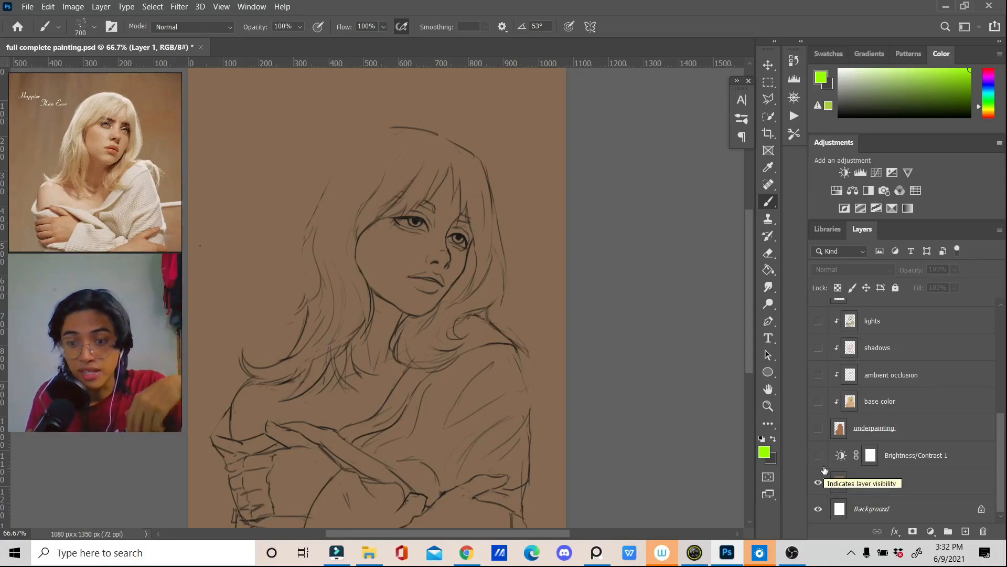
pyautogui.click(817, 455)
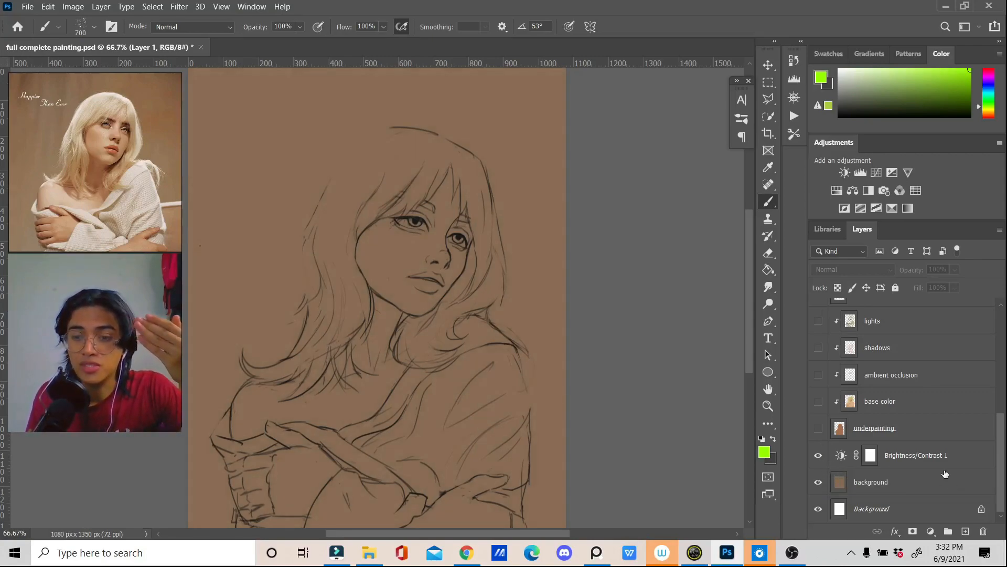
# Step: Set the brightness of the Brightness/Contrast 1 adjustment layer to 1 and close its properties
pyautogui.click(941, 454)
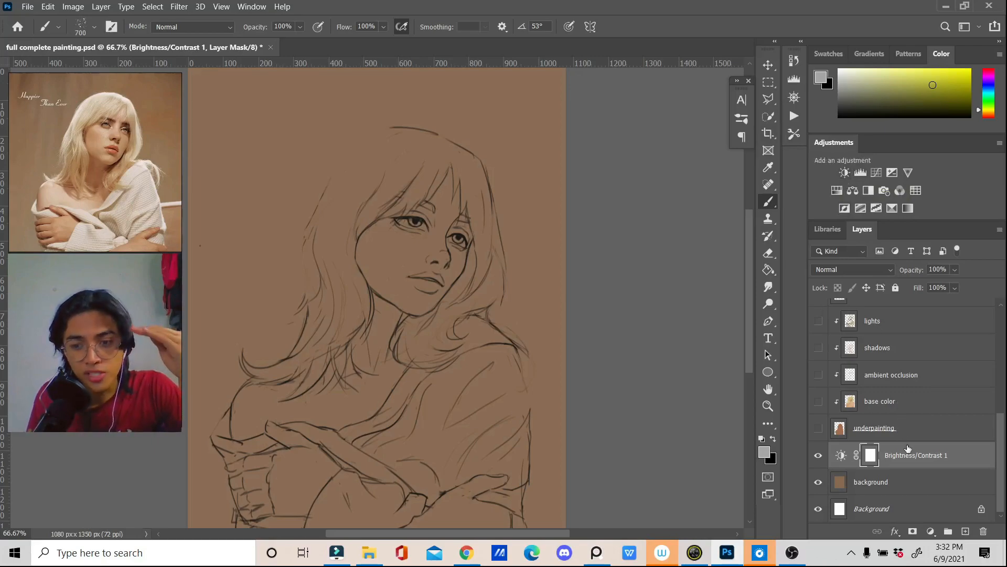
pyautogui.doubleClick(842, 456)
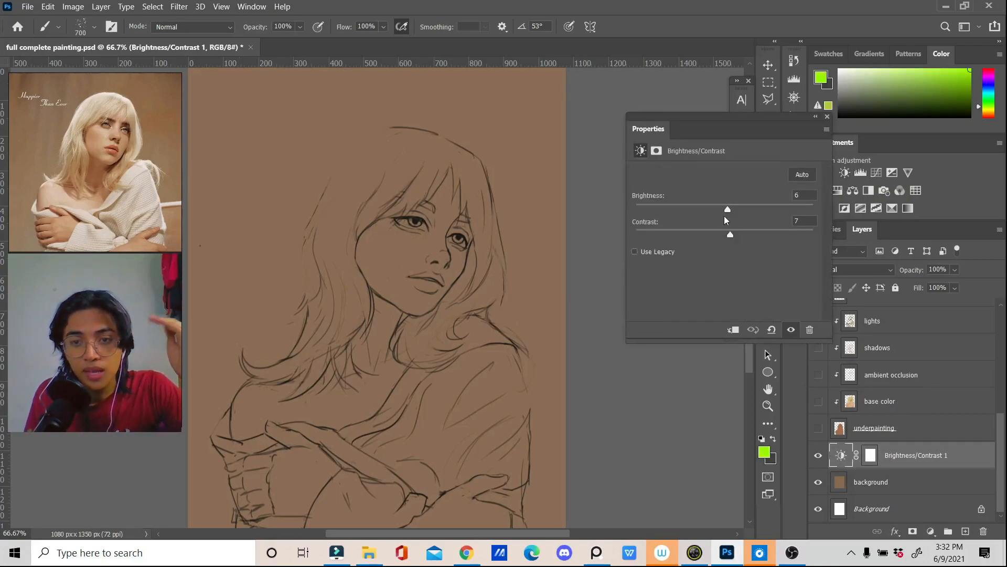
pyautogui.moveTo(733, 215)
pyautogui.mouseDown()
pyautogui.moveTo(746, 209)
pyautogui.moveTo(748, 222)
pyautogui.moveTo(728, 210)
pyautogui.mouseUp()
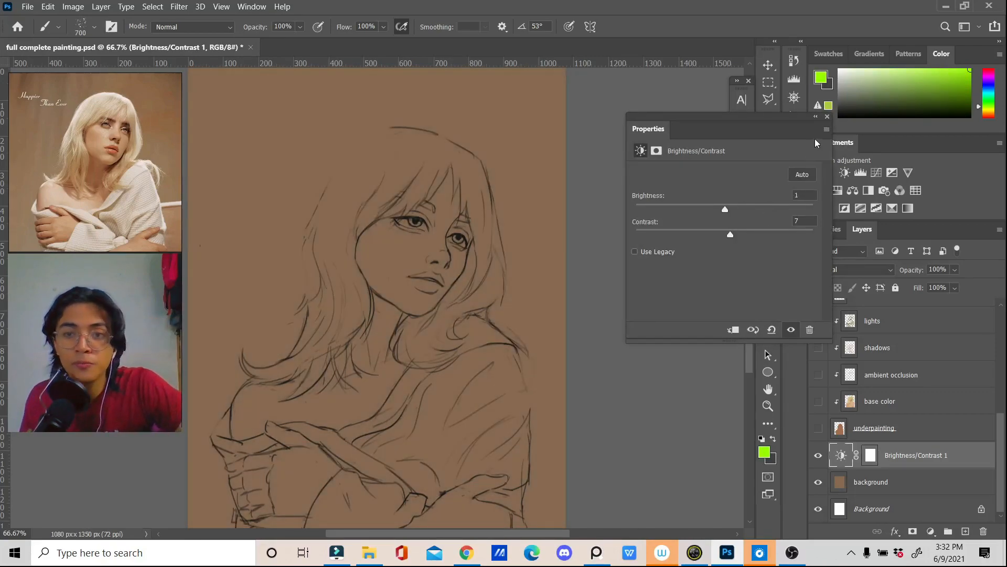
pyautogui.click(827, 117)
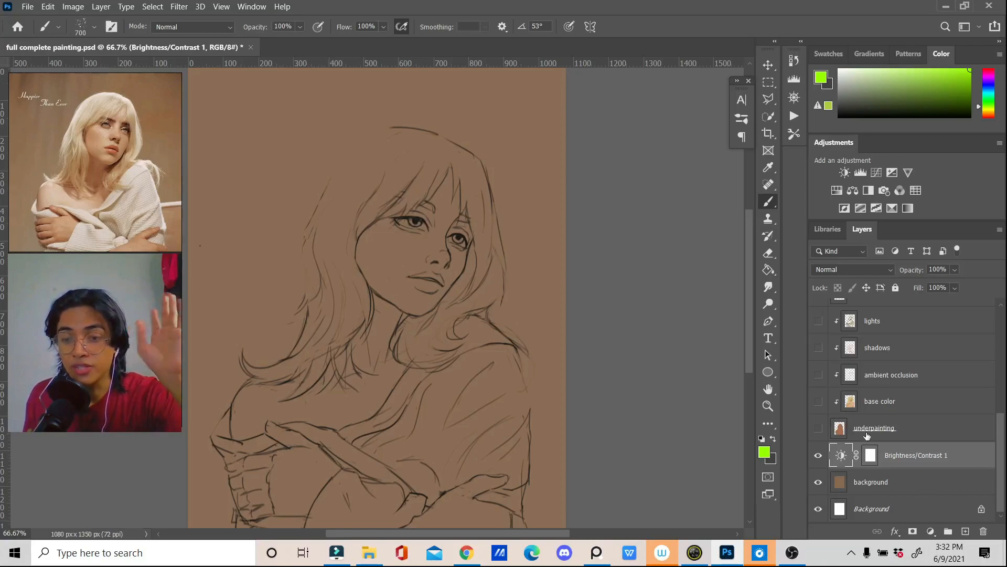
# Step: Make the underpainting layer and the base color layer above it visible beneath the sketch
pyautogui.click(912, 431)
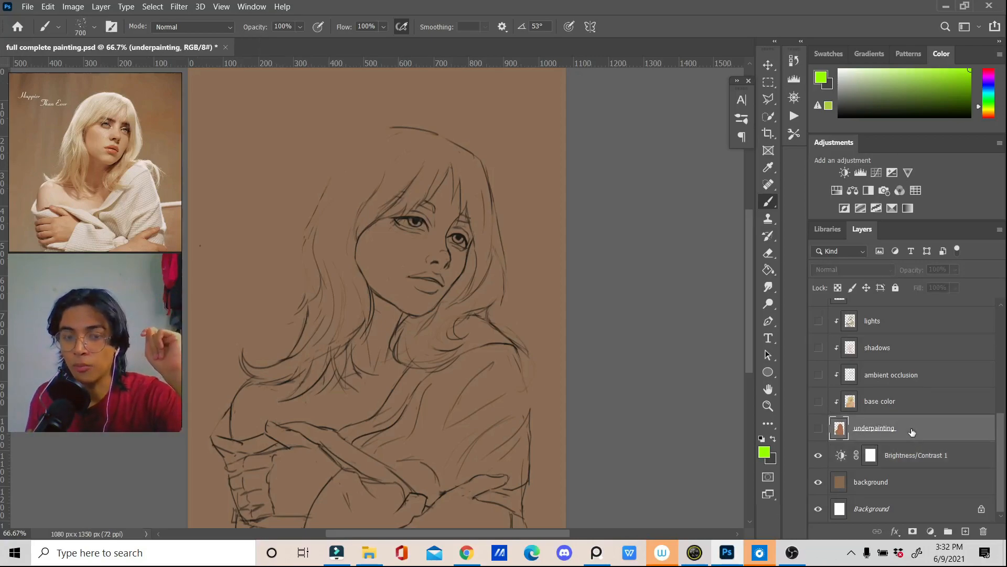
pyautogui.scroll(1, 870, 438)
pyautogui.scroll(-1, 869, 438)
pyautogui.scroll(1, 867, 438)
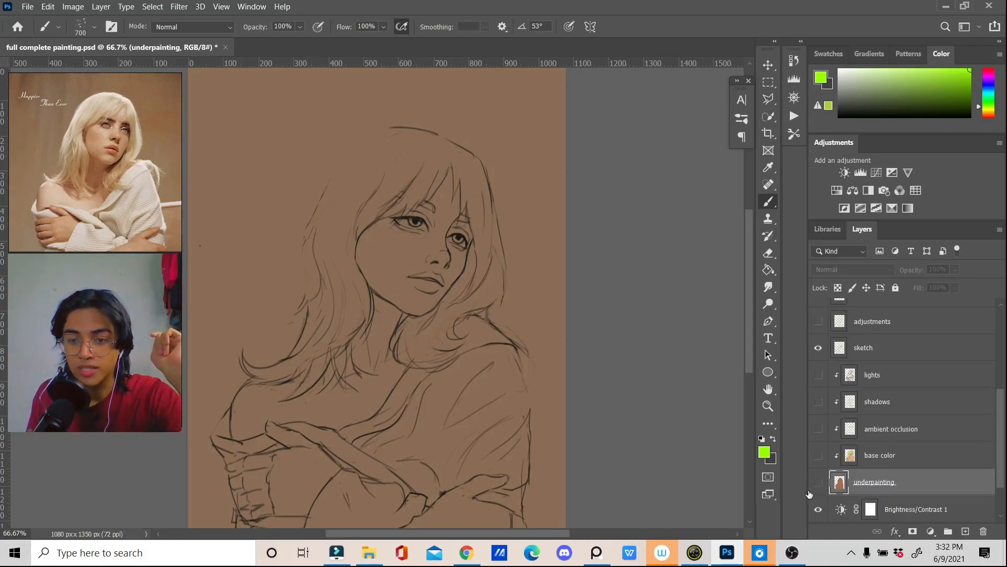
pyautogui.click(819, 482)
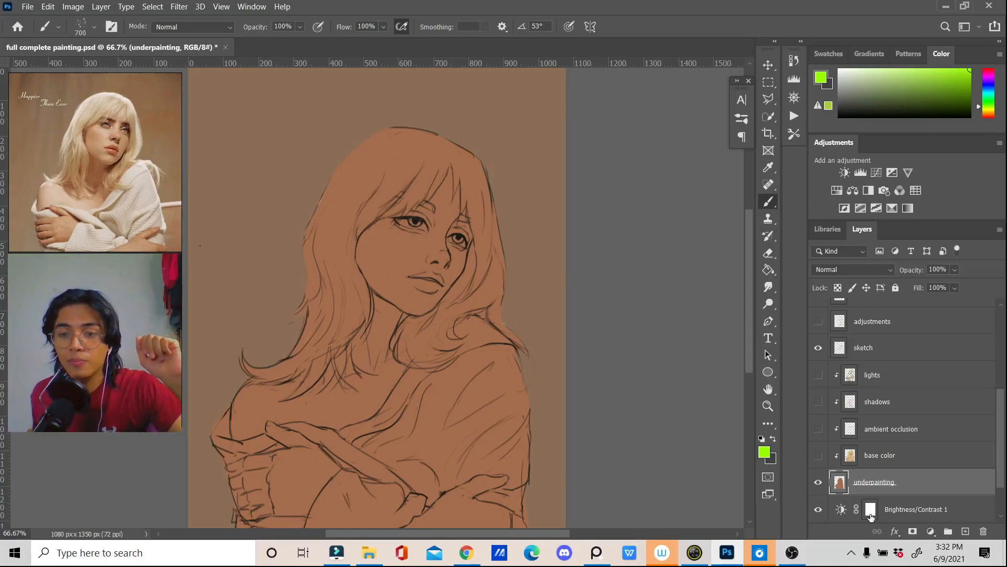
pyautogui.click(817, 456)
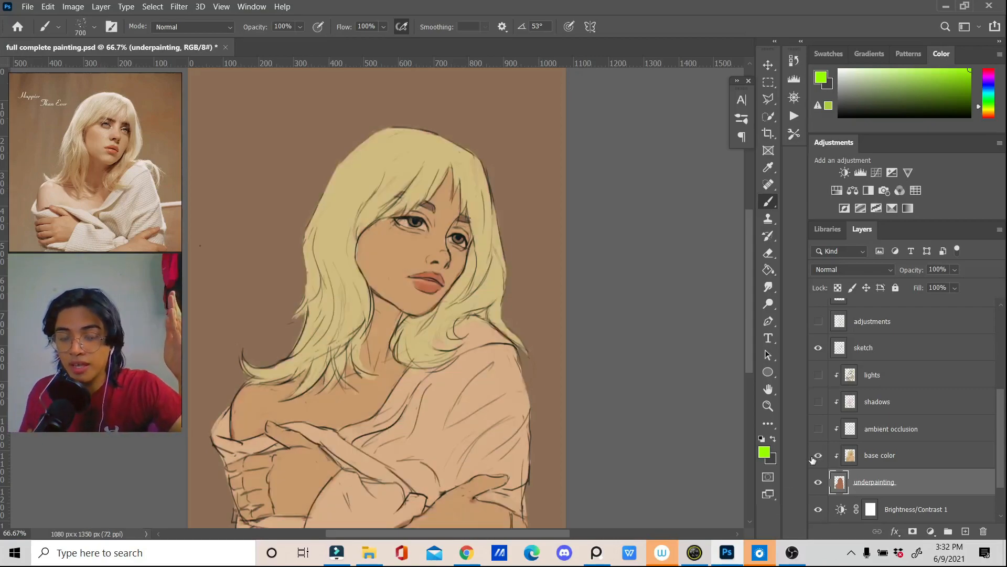
# Step: Release the clipping mask of the base color layer from the underpainting
pyautogui.click(882, 457)
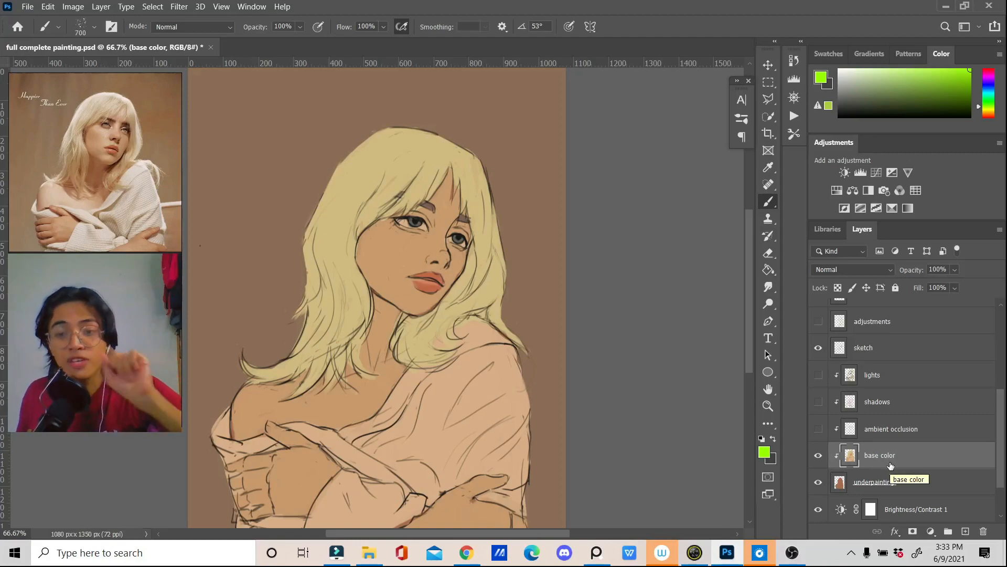
pyautogui.rightClick(890, 461)
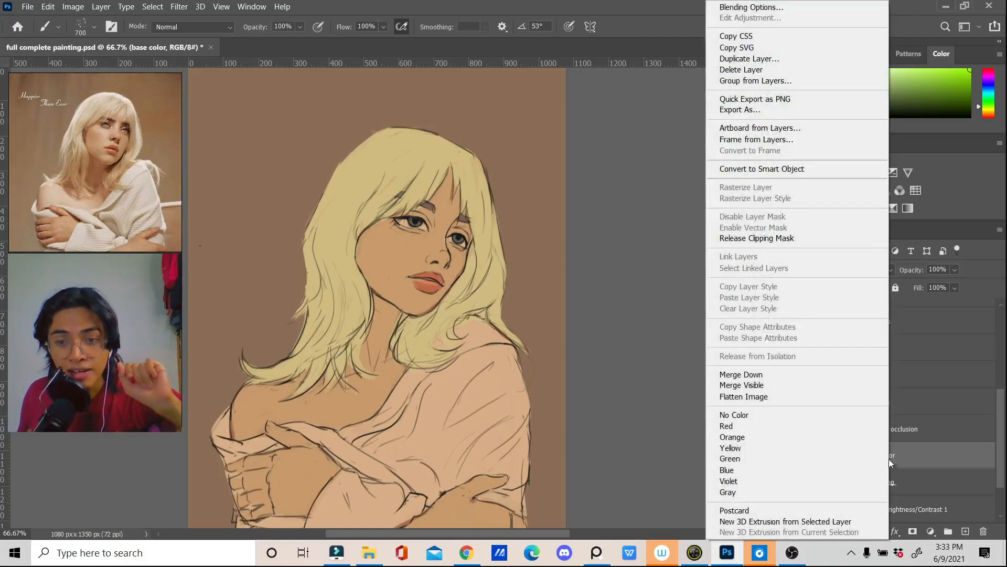
pyautogui.click(772, 239)
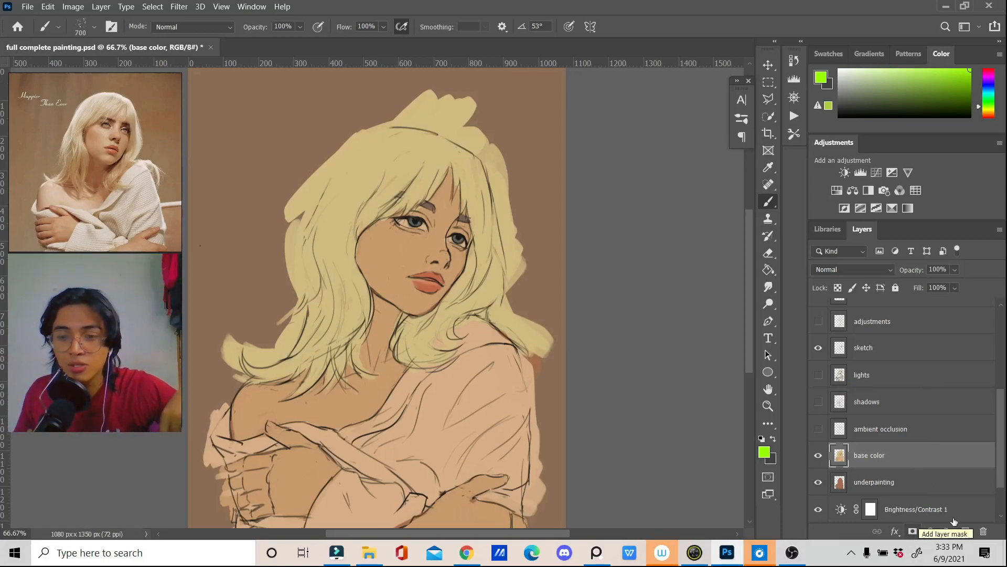
# Step: Clip the base color layer to the underpainting layer with a clipping mask
pyautogui.rightClick(898, 488)
pyautogui.click(910, 453)
pyautogui.rightClick(944, 455)
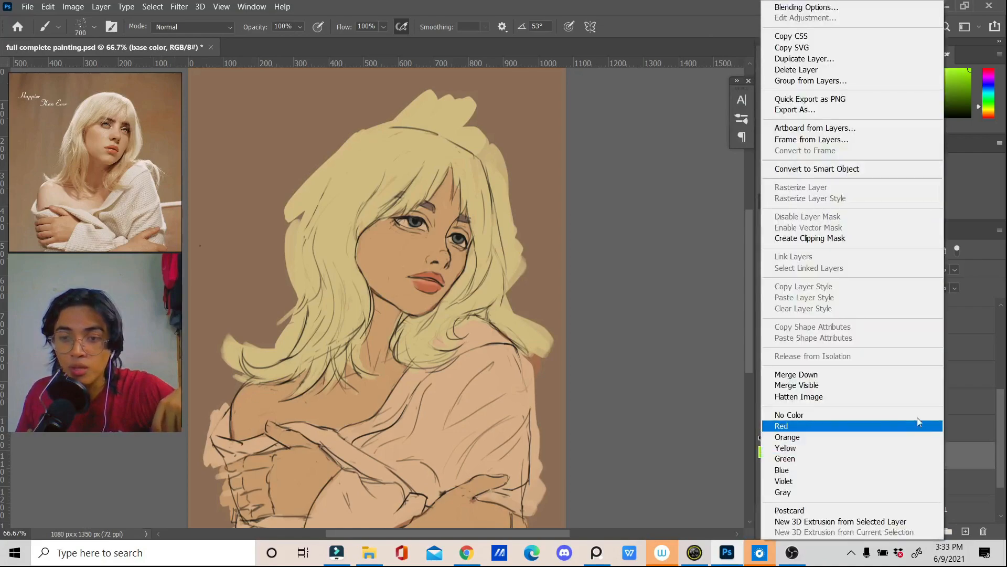
pyautogui.click(845, 238)
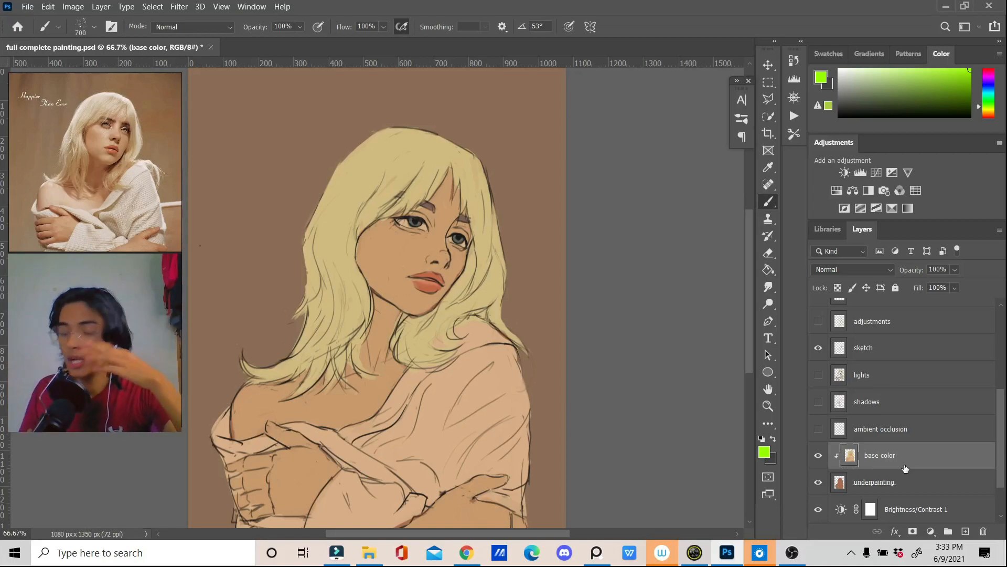
pyautogui.scroll(1, 682, 298)
pyautogui.scroll(-1, 682, 298)
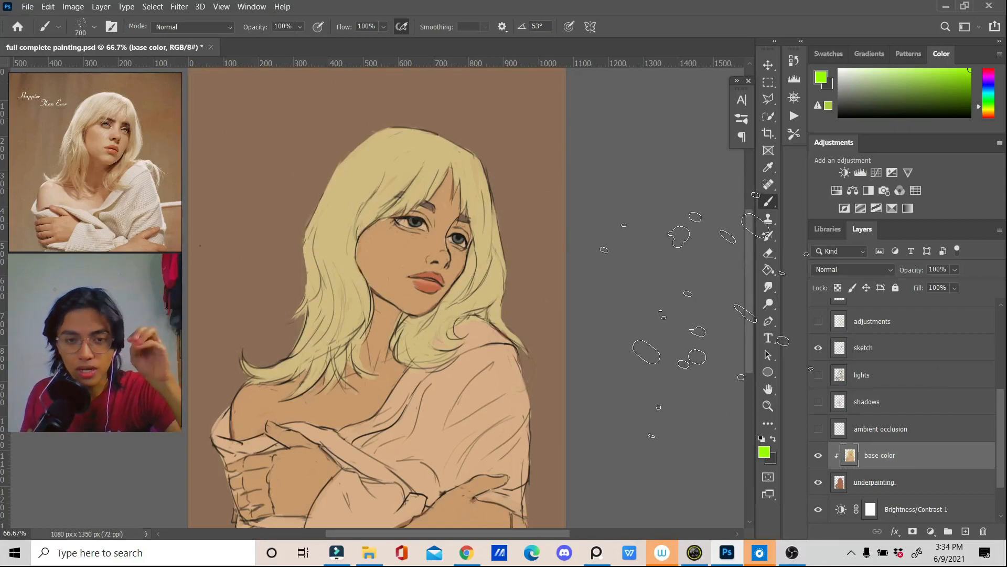
# Step: Examine the colors of the lips, skin and hair up close in the reference photo
pyautogui.scroll(5, 102, 147)
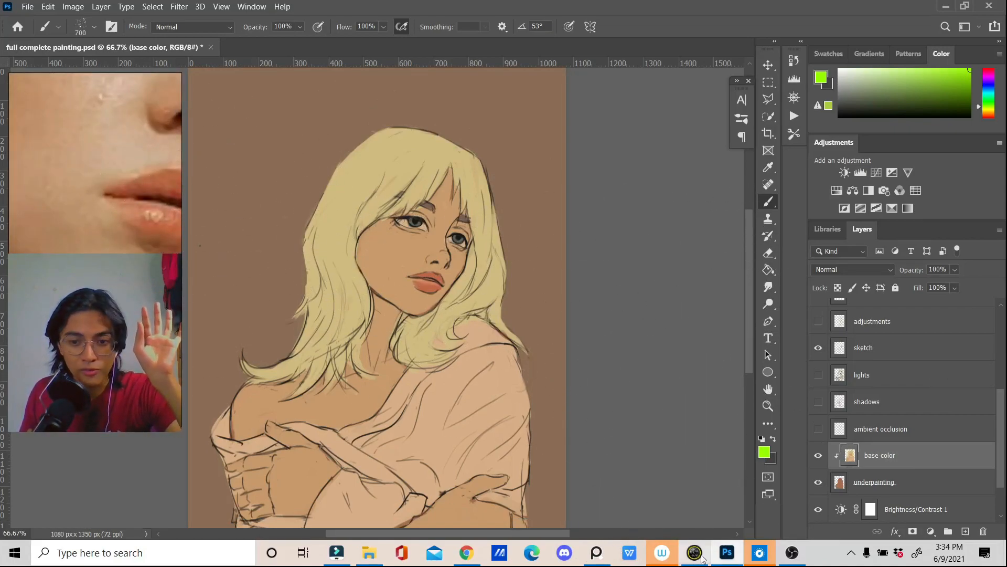
pyautogui.click(792, 557)
pyautogui.click(792, 557)
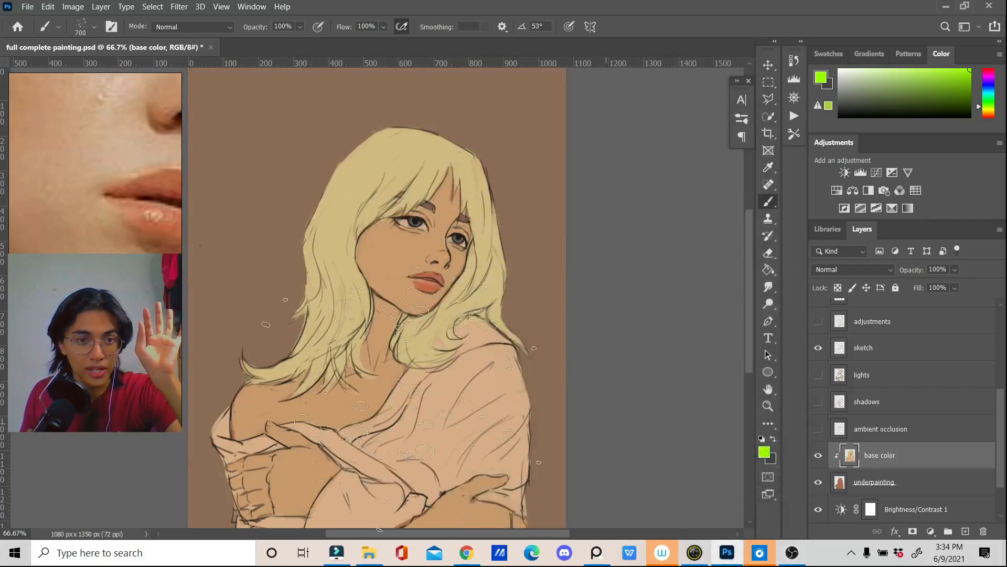
pyautogui.scroll(4, 86, 245)
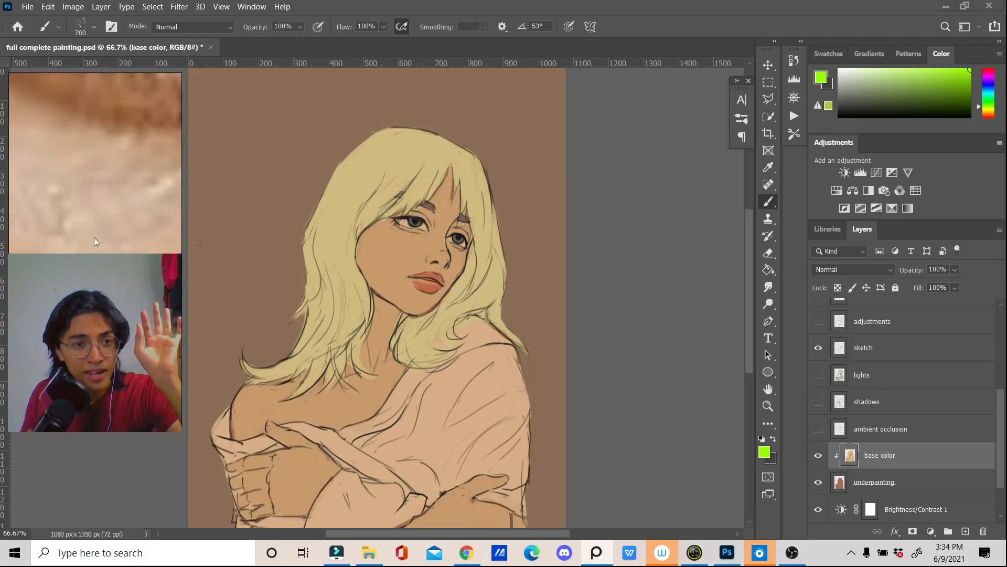
pyautogui.scroll(-4, 105, 231)
pyautogui.moveTo(59, 237); pyautogui.dragTo(75, 172)
pyautogui.scroll(2, 128, 210)
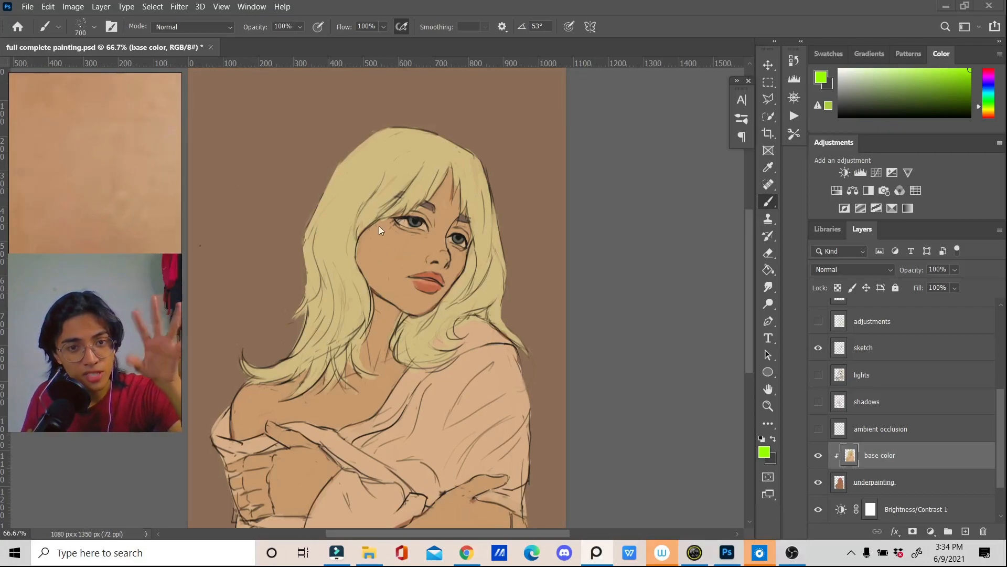
pyautogui.scroll(-3, 116, 169)
pyautogui.moveTo(114, 143); pyautogui.dragTo(108, 237)
pyautogui.moveTo(132, 103)
pyautogui.mouseDown()
pyautogui.moveTo(117, 229)
pyautogui.moveTo(62, 220)
pyautogui.moveTo(84, 229)
pyautogui.moveTo(100, 215)
pyautogui.moveTo(110, 181)
pyautogui.moveTo(157, 143)
pyautogui.moveTo(150, 111)
pyautogui.mouseUp()
pyautogui.scroll(3, 115, 229)
pyautogui.moveTo(137, 231); pyautogui.dragTo(138, 134)
pyautogui.moveTo(91, 221); pyautogui.dragTo(70, 258)
pyautogui.moveTo(134, 249); pyautogui.dragTo(120, 102)
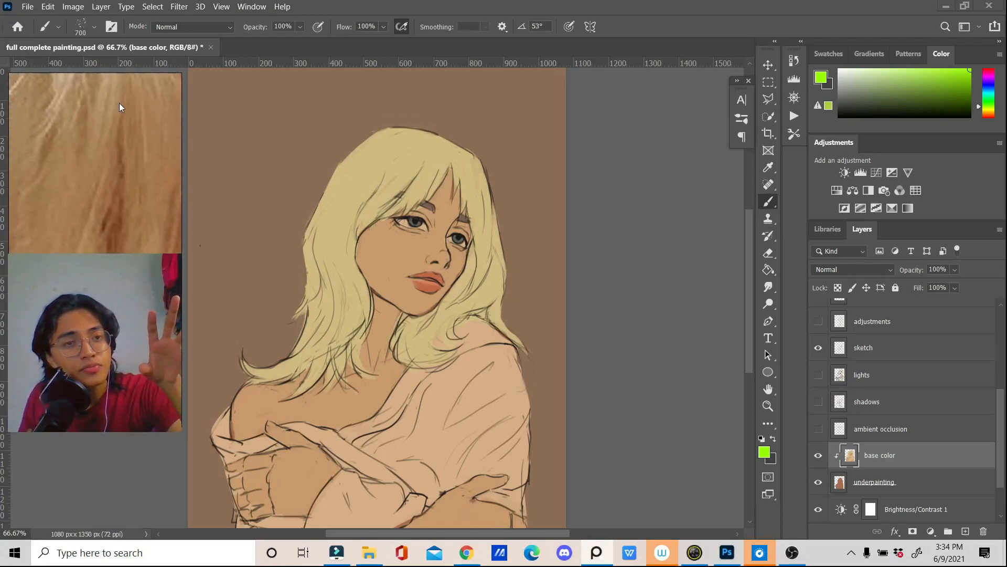
# Step: Examine the knit garment's colors and texture up close in the reference photo, and return to the whole portrait
pyautogui.scroll(-5, 140, 149)
pyautogui.moveTo(138, 230); pyautogui.dragTo(121, 100)
pyautogui.moveTo(141, 204); pyautogui.dragTo(74, 246)
pyautogui.scroll(4, 76, 244)
pyautogui.moveTo(118, 205)
pyautogui.mouseDown()
pyautogui.moveTo(89, 267)
pyautogui.moveTo(128, 210)
pyautogui.mouseUp()
pyautogui.scroll(2, 68, 242)
pyautogui.scroll(-1, 68, 243)
pyautogui.scroll(3, 108, 193)
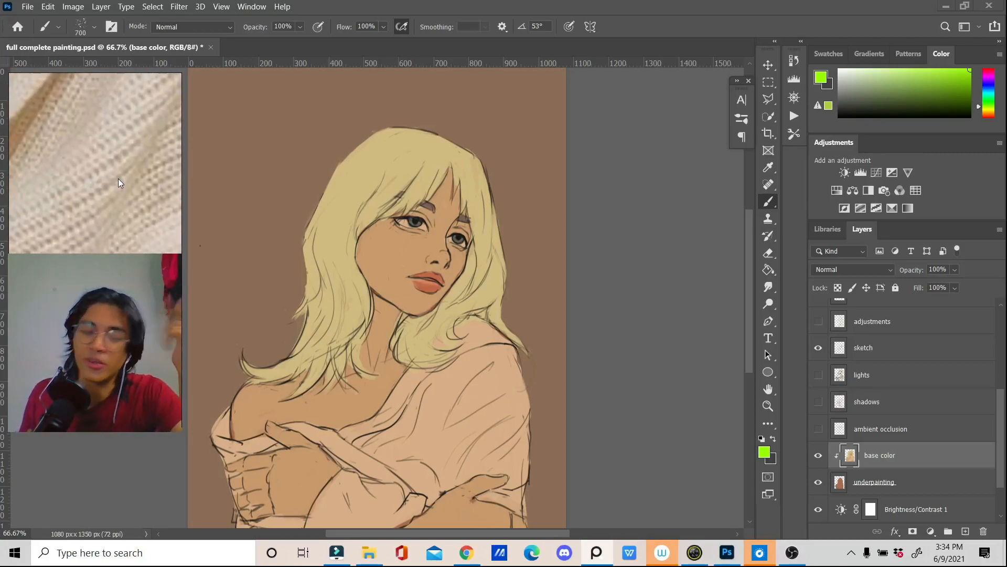
pyautogui.scroll(-4, 96, 145)
pyautogui.scroll(-6, 96, 145)
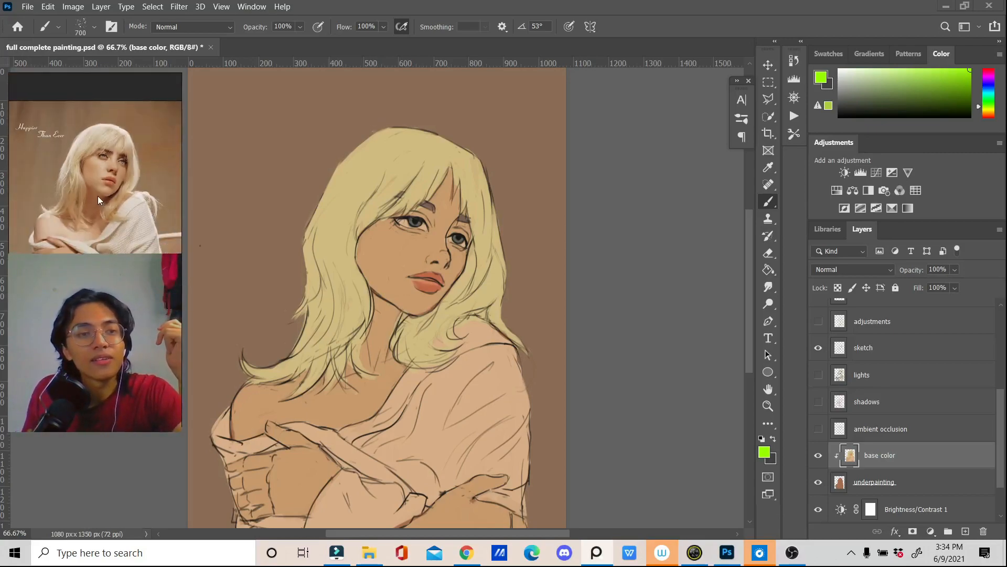
pyautogui.scroll(2, 97, 197)
pyautogui.scroll(3, 94, 160)
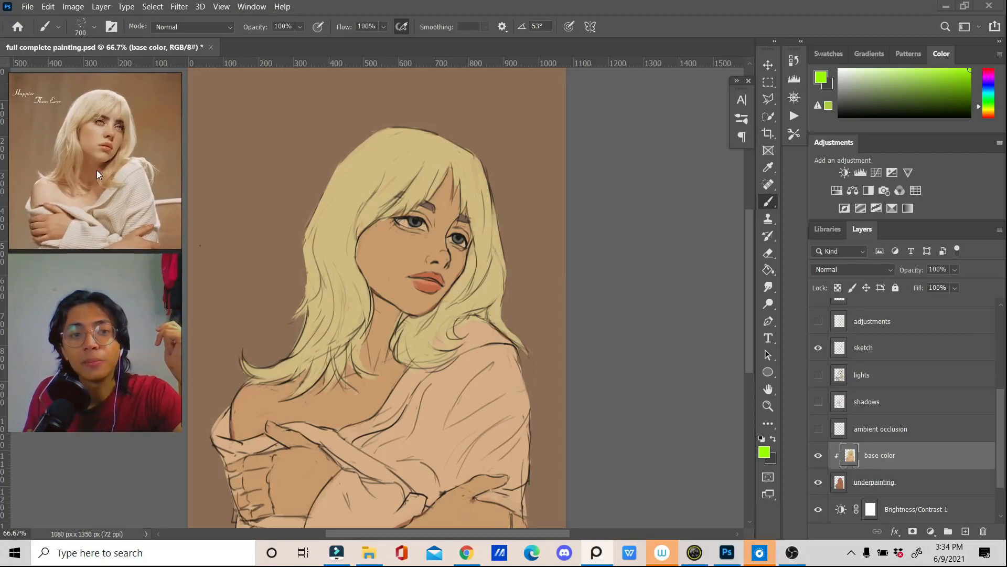
# Step: Make the ambient occlusion and shadows layers visible above the base colors
pyautogui.scroll(-2, 94, 172)
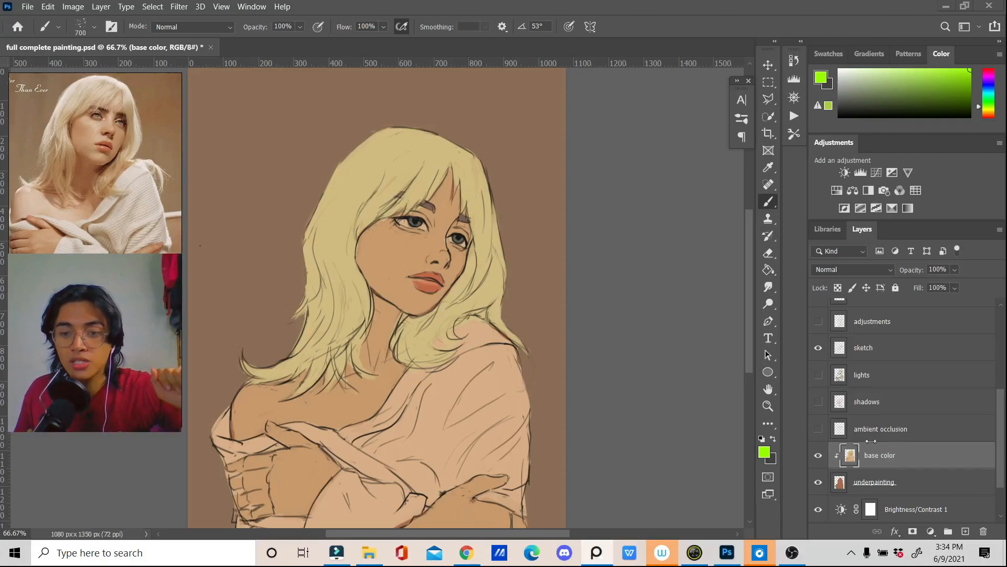
pyautogui.click(818, 429)
pyautogui.click(818, 402)
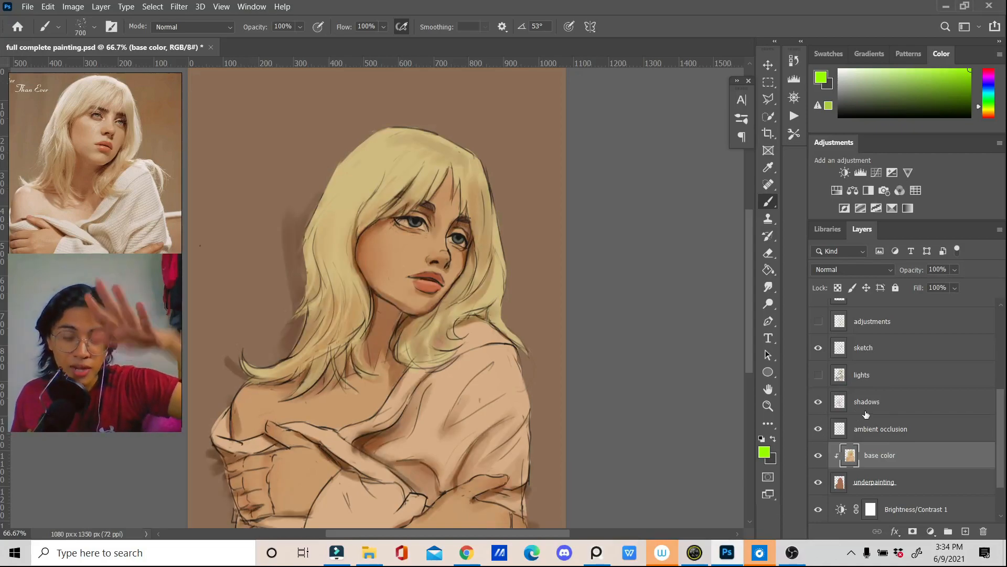
# Step: Clip the ambient occlusion layer and the shadows layer to the underpainting with clipping masks
pyautogui.rightClick(910, 426)
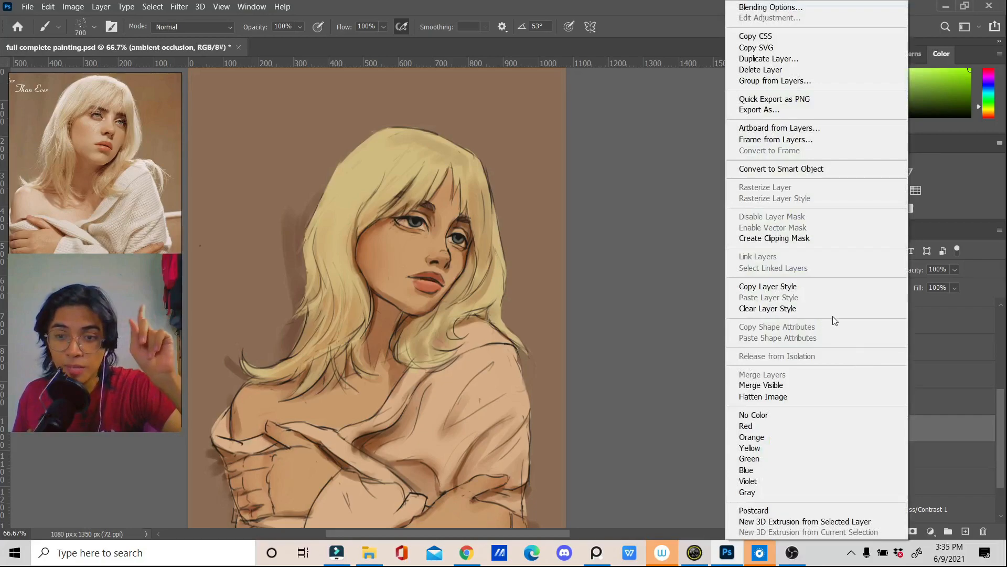
pyautogui.click(817, 238)
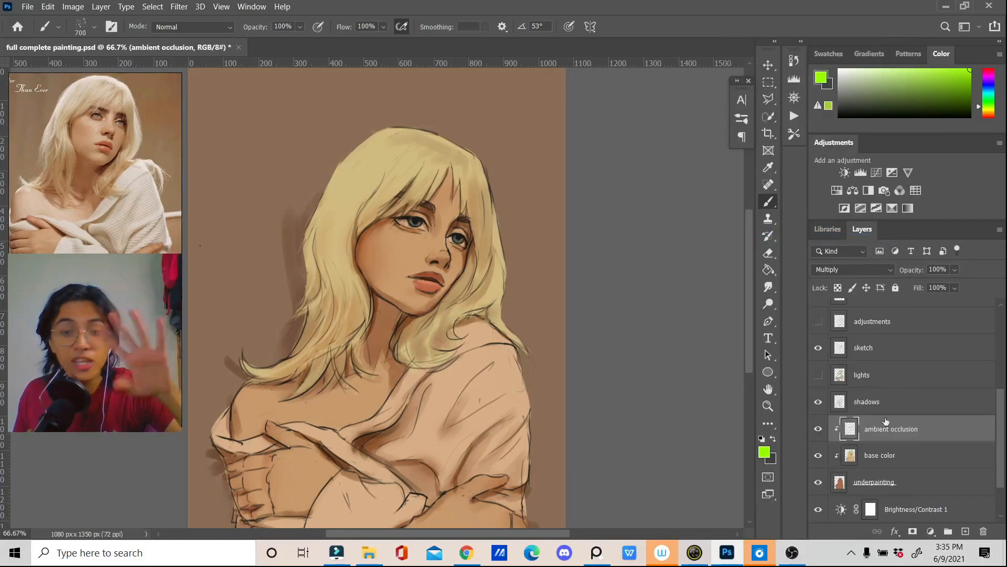
pyautogui.rightClick(878, 436)
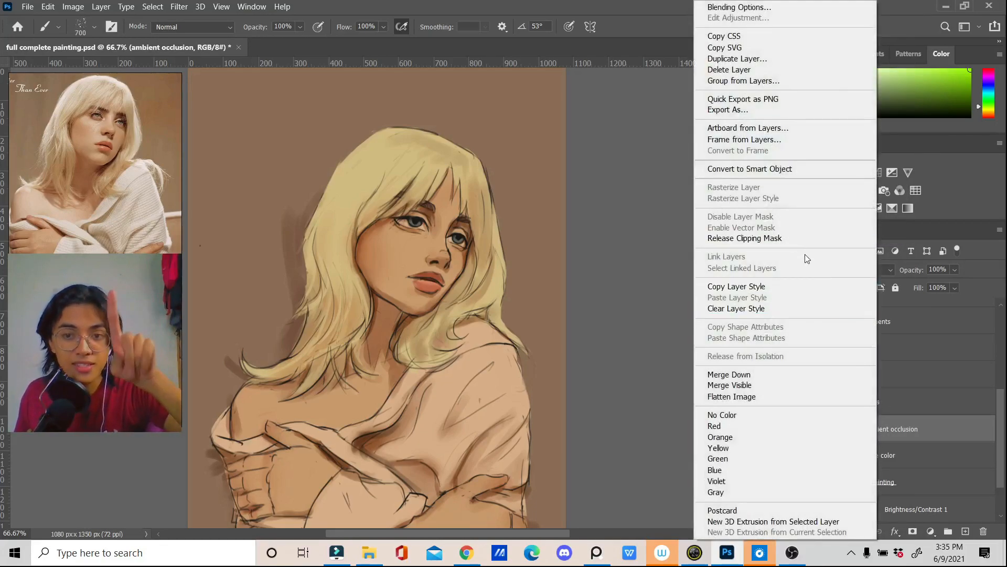
pyautogui.click(944, 358)
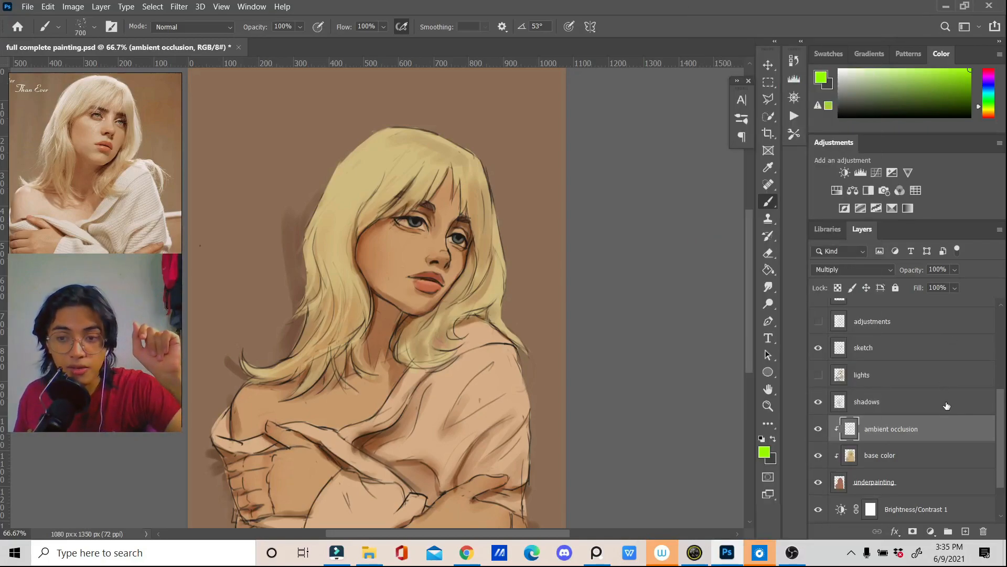
pyautogui.rightClick(945, 406)
pyautogui.click(838, 238)
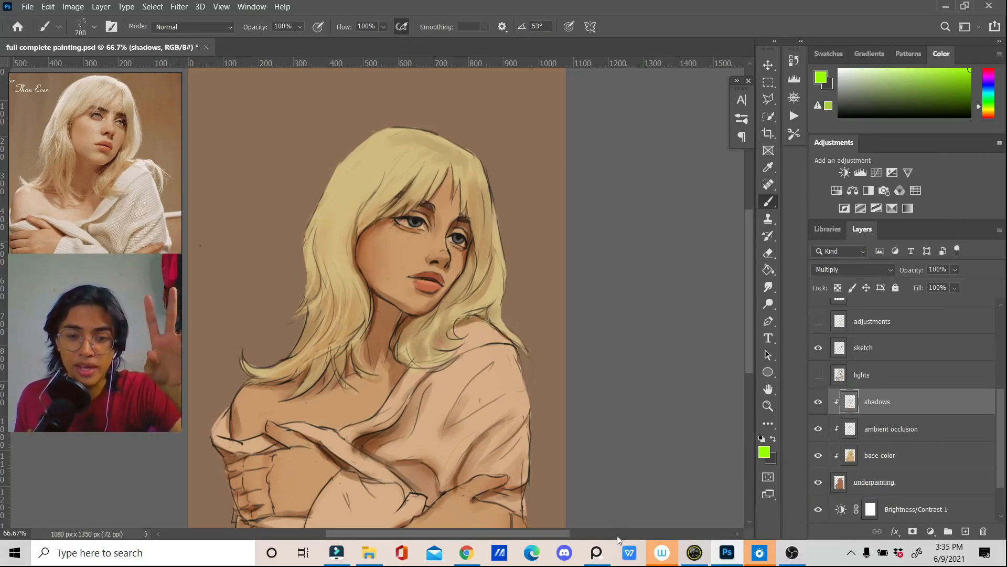
# Step: Switch to the browser to examine the photo of colored plastic balls on a white surface, and return to the shadows layer in Photoshop
pyautogui.click(467, 553)
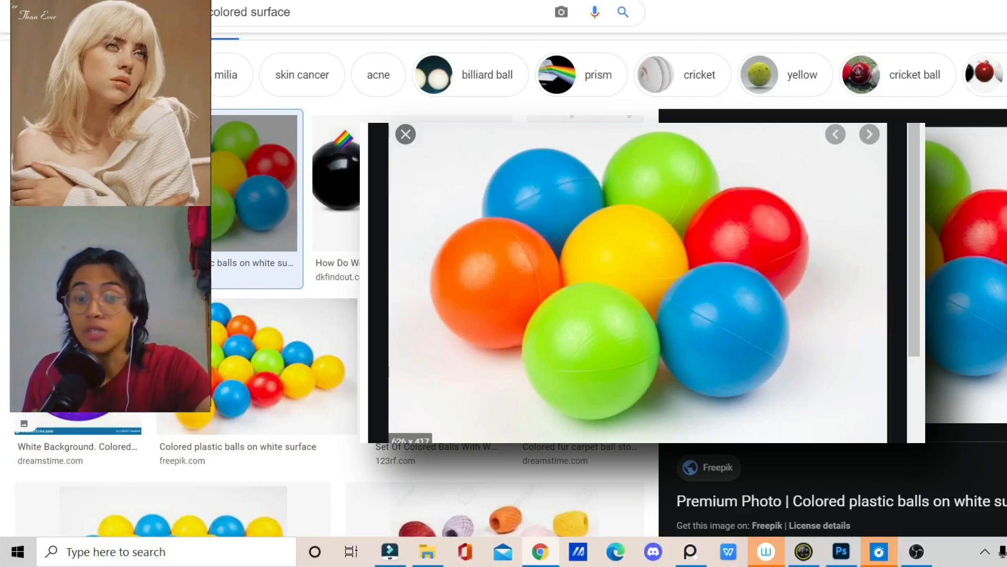
pyautogui.click(851, 552)
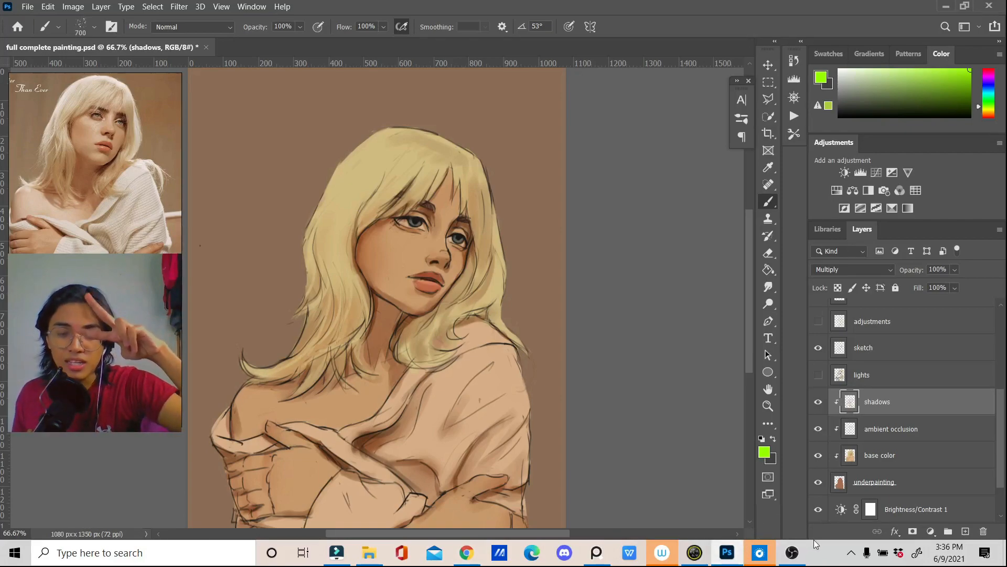
pyautogui.click(861, 436)
pyautogui.click(876, 409)
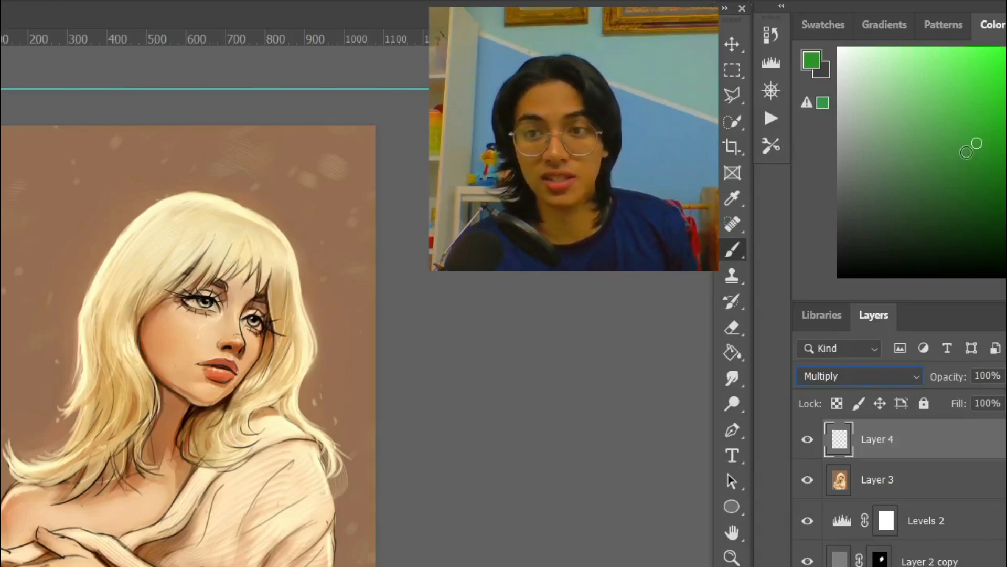
# Step: Choose a saturated medium green and paint it over the top of the hair and upper face on the Multiply layer, Layer 4
pyautogui.click(966, 165)
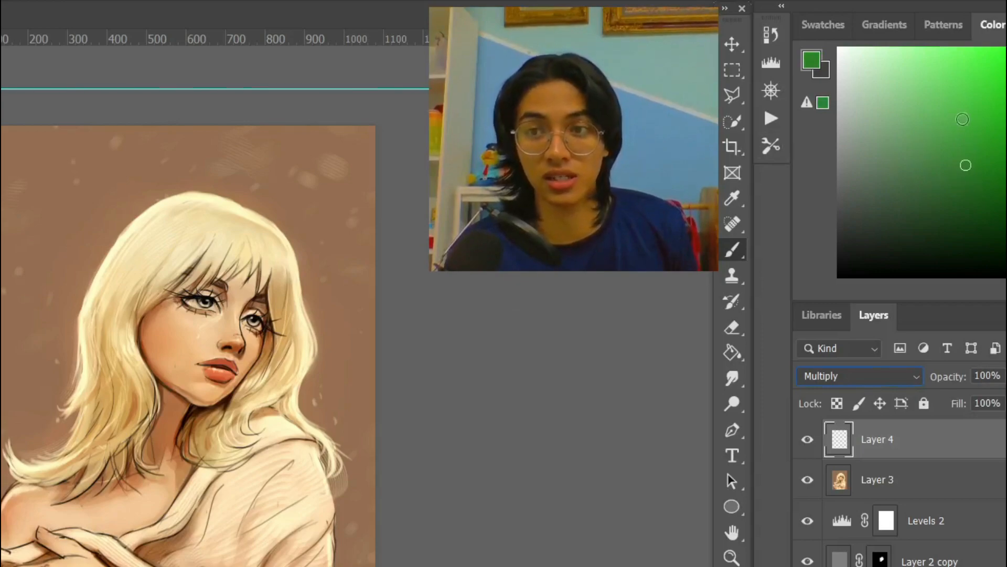
pyautogui.click(978, 146)
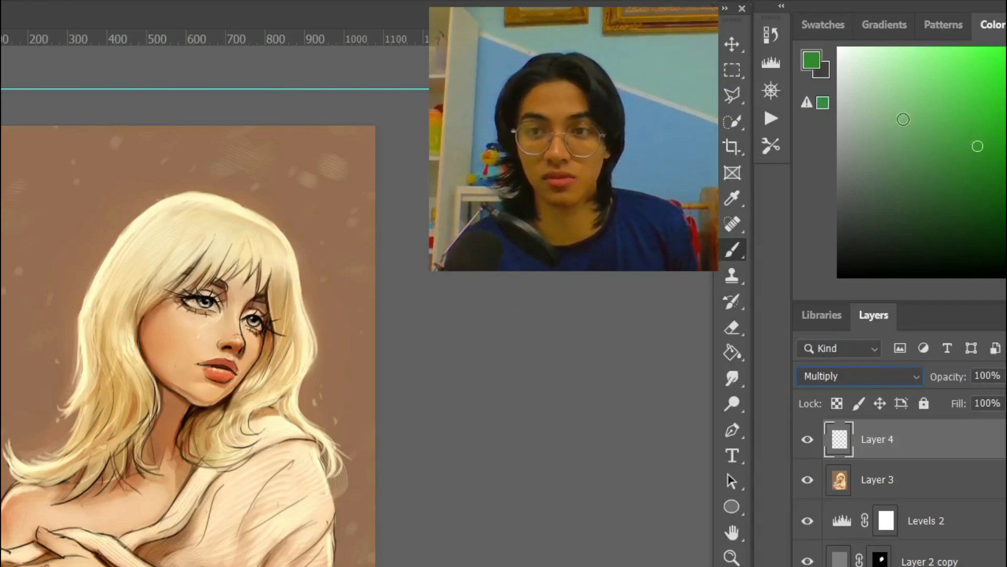
pyautogui.moveTo(113, 157)
pyautogui.mouseDown()
pyautogui.moveTo(273, 252)
pyautogui.moveTo(118, 163)
pyautogui.mouseUp()
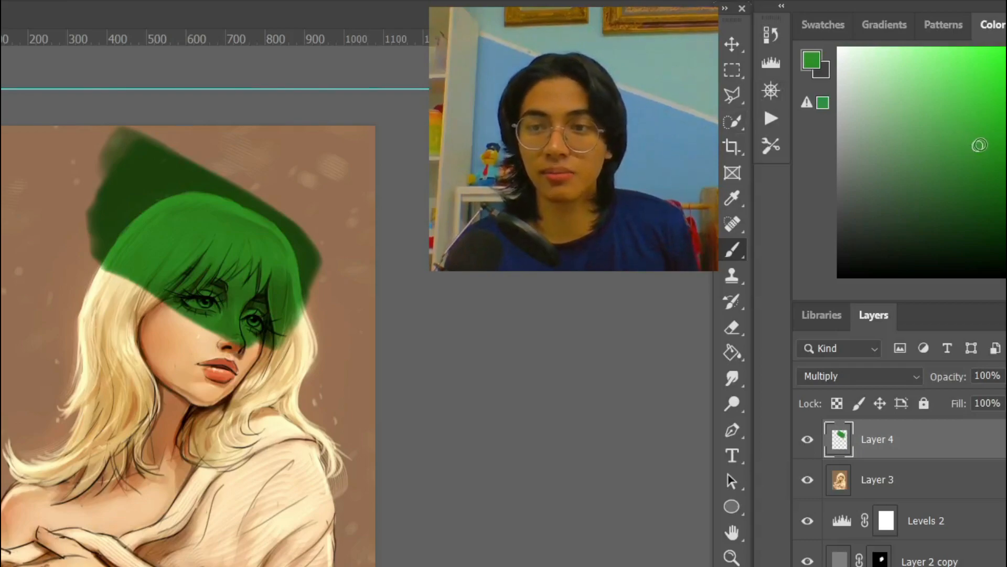
# Step: Paint a desaturated gray-green over the lower hair and cheek on Layer 4, and change the layer's blend mode to Screen
pyautogui.click(858, 145)
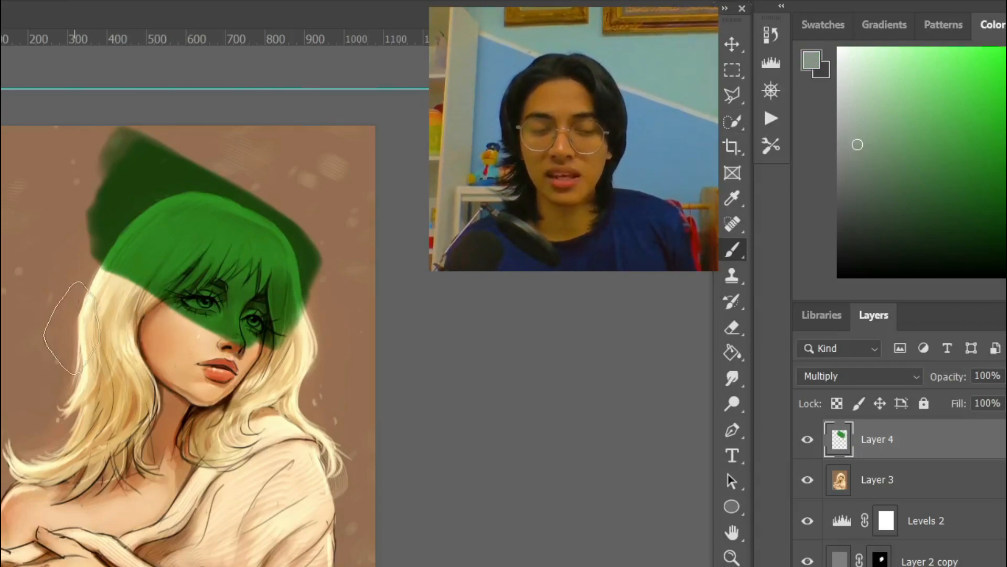
pyautogui.moveTo(51, 308)
pyautogui.mouseDown()
pyautogui.moveTo(176, 404)
pyautogui.moveTo(64, 352)
pyautogui.moveTo(66, 390)
pyautogui.moveTo(92, 415)
pyautogui.mouseUp()
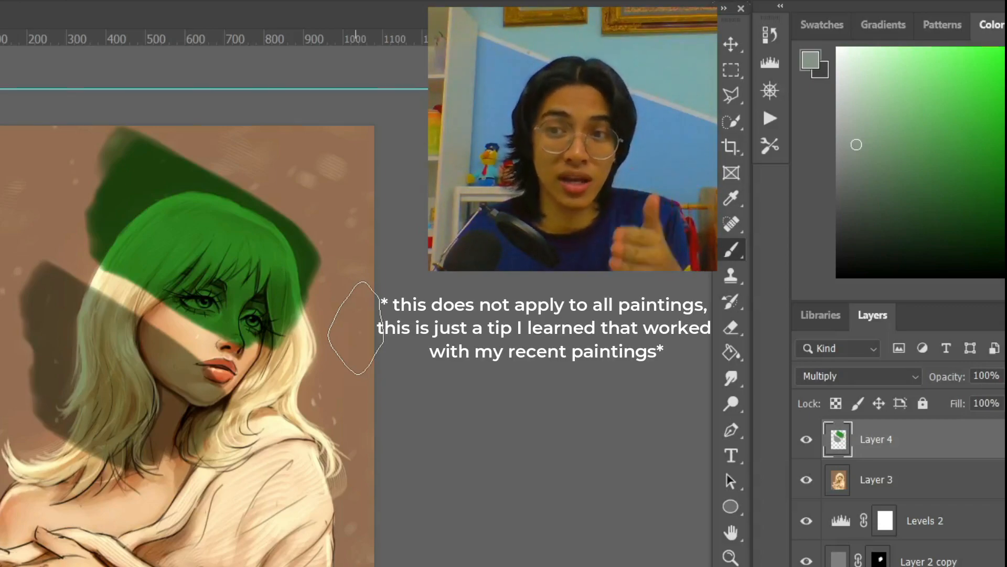
pyautogui.click(854, 378)
pyautogui.click(820, 422)
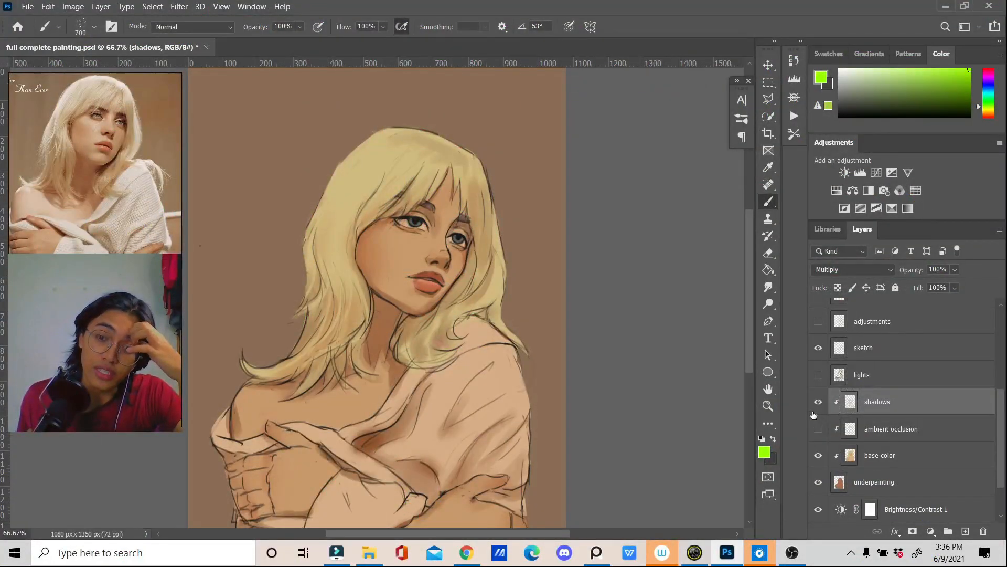
# Step: Compare the painting with the shadows and ambient occlusion layers hidden and shown again
pyautogui.click(818, 403)
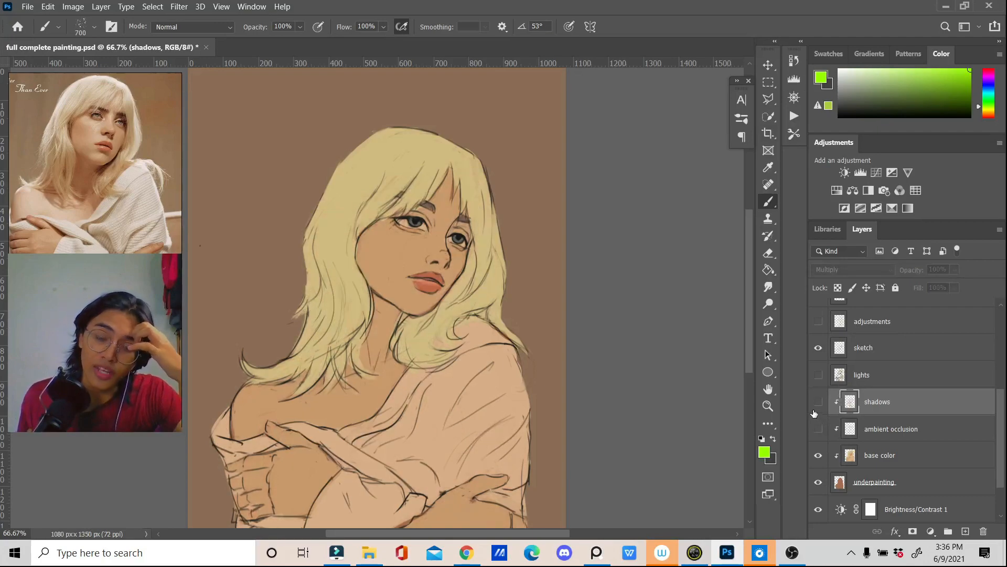
pyautogui.click(818, 403)
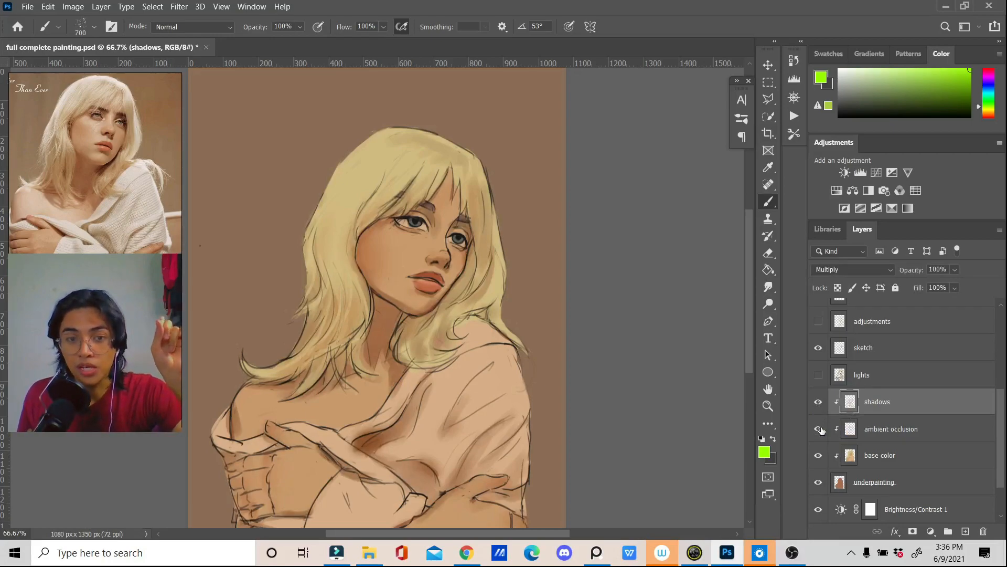
pyautogui.click(818, 429)
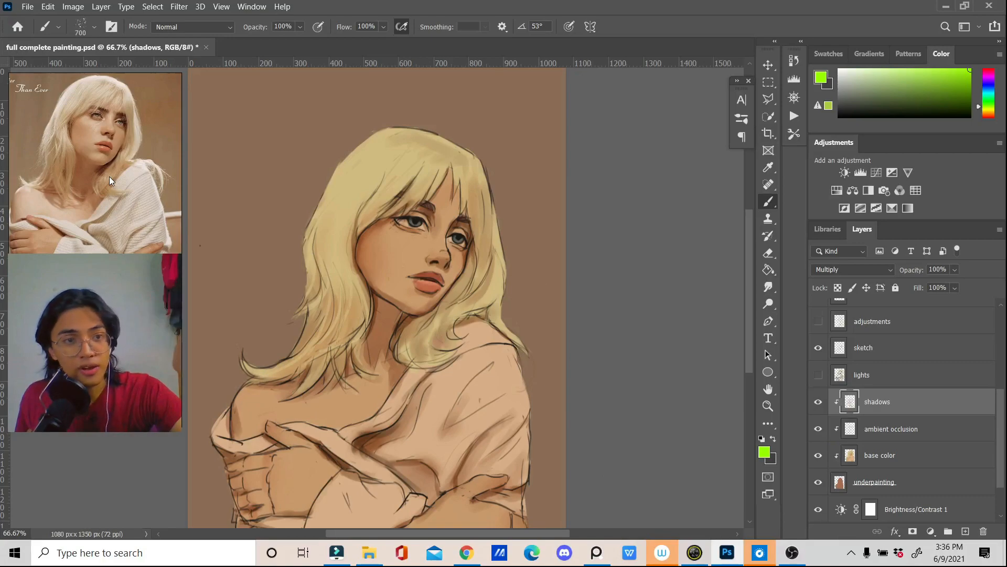
# Step: Examine the shadows around the lips, nose and eye up close in the reference photo
pyautogui.scroll(5, 108, 159)
pyautogui.scroll(4, 128, 178)
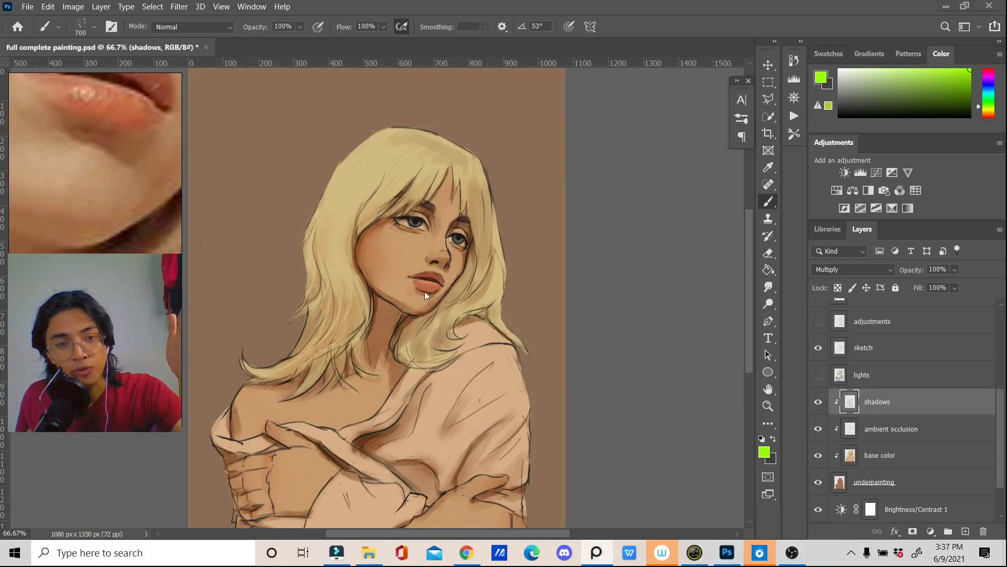
pyautogui.moveTo(163, 162); pyautogui.dragTo(102, 283)
pyautogui.moveTo(130, 166); pyautogui.dragTo(101, 325)
pyautogui.moveTo(156, 127); pyautogui.dragTo(115, 178)
pyautogui.scroll(1, 121, 125)
pyautogui.scroll(-4, 124, 162)
pyautogui.moveTo(63, 150); pyautogui.dragTo(132, 153)
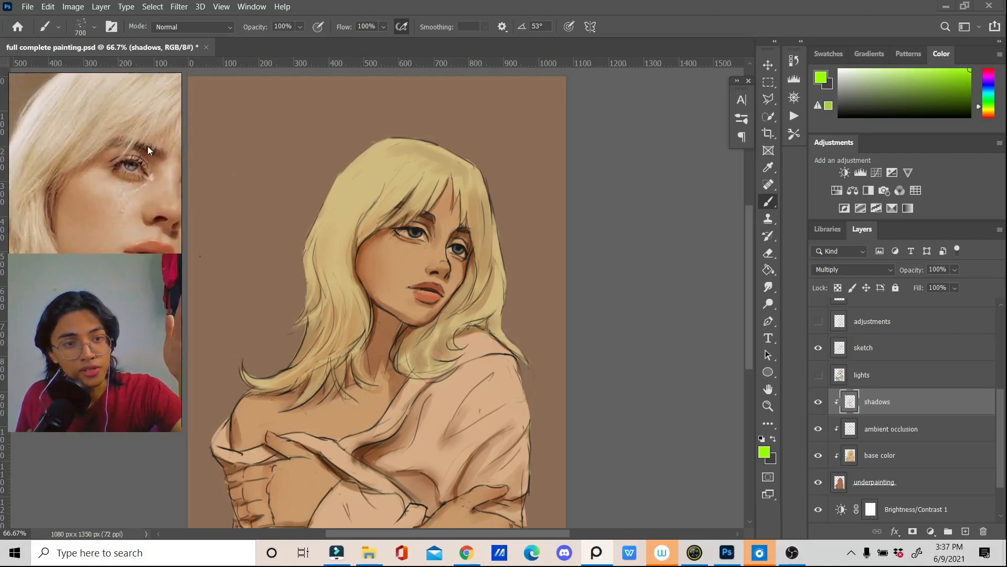
# Step: Examine the dark gaps between the hair strands and the face up close in the reference photo
pyautogui.scroll(-2, 108, 226)
pyautogui.scroll(6, 95, 185)
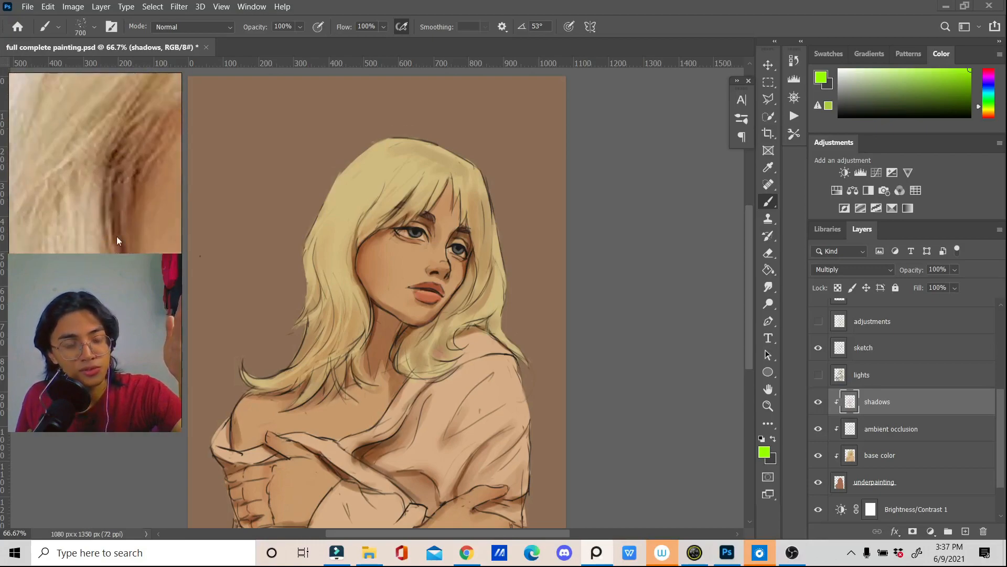
pyautogui.scroll(-6, 128, 236)
pyautogui.moveTo(128, 236); pyautogui.dragTo(52, 204)
# Step: Examine the dark crease between the skin and the knit garment in the reference photo, and return to the whole portrait
pyautogui.scroll(-4, 53, 203)
pyautogui.moveTo(103, 299); pyautogui.dragTo(78, 111)
pyautogui.scroll(5, 109, 200)
pyautogui.scroll(3, 97, 115)
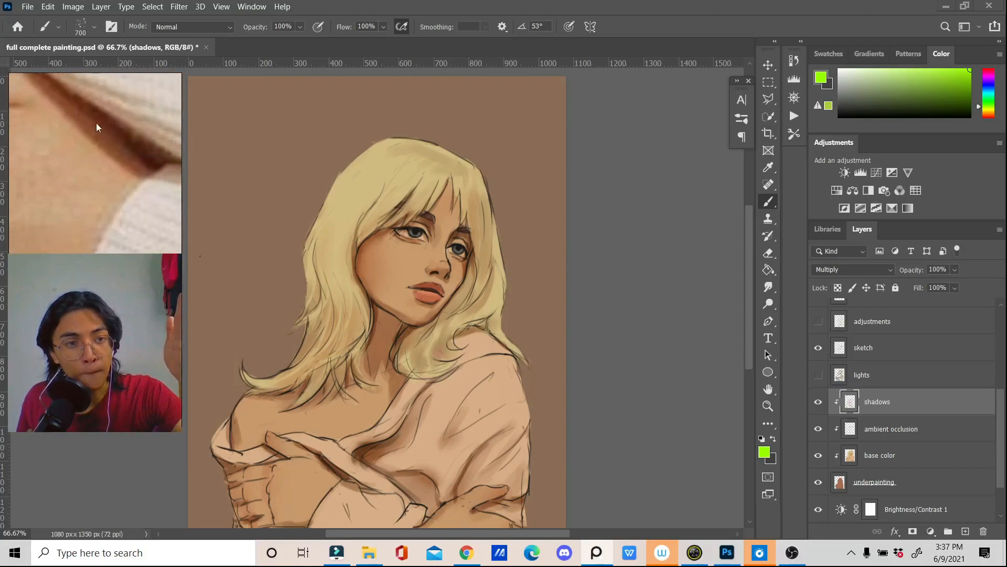
pyautogui.moveTo(145, 161); pyautogui.dragTo(96, 143)
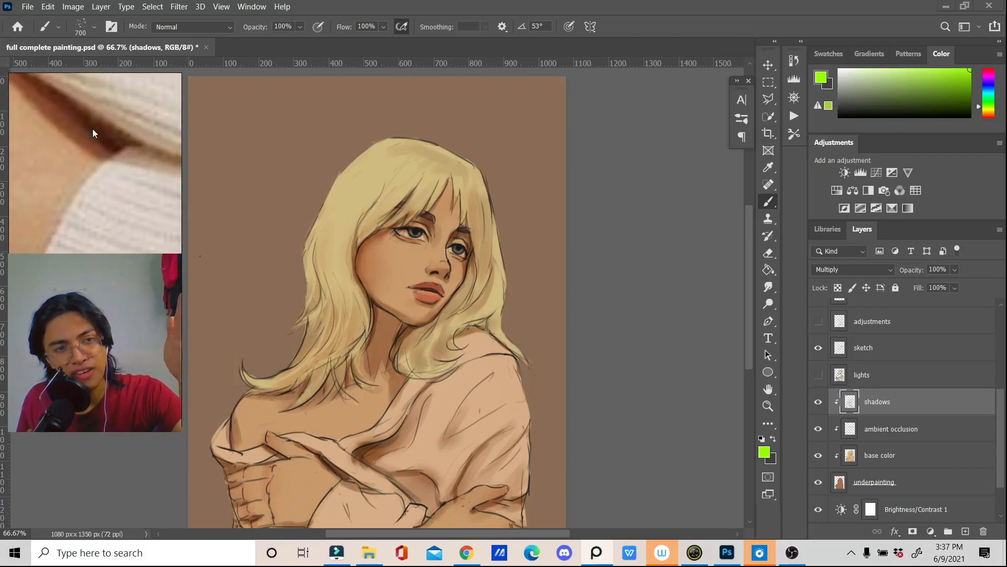
pyautogui.scroll(-6, 92, 128)
pyautogui.scroll(-6, 96, 155)
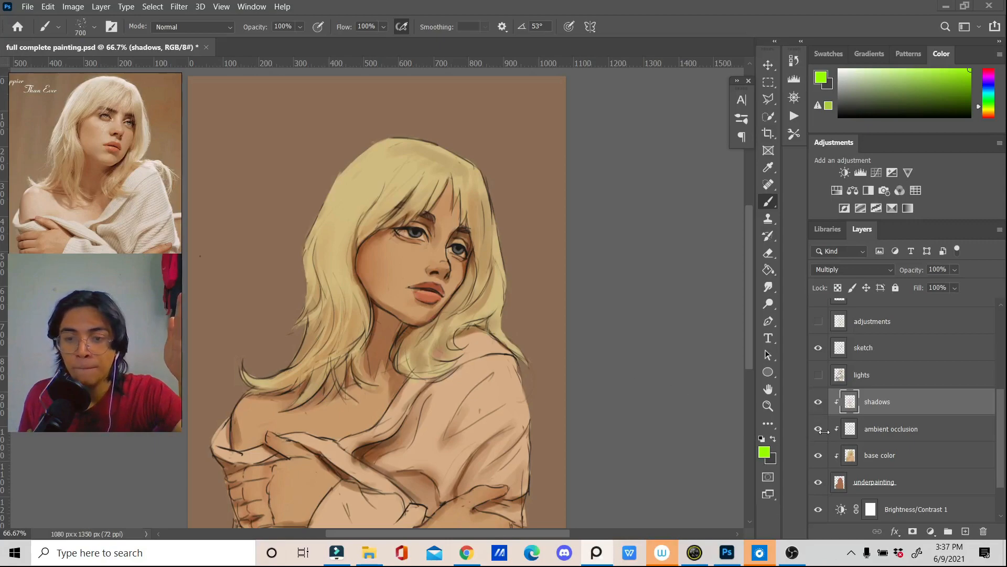
# Step: Toggle the ambient occlusion layer off and on repeatedly to compare its effect on the painting
pyautogui.click(823, 431)
pyautogui.click(823, 432)
pyautogui.click(823, 431)
pyautogui.click(823, 431)
pyautogui.click(823, 431)
pyautogui.click(823, 431)
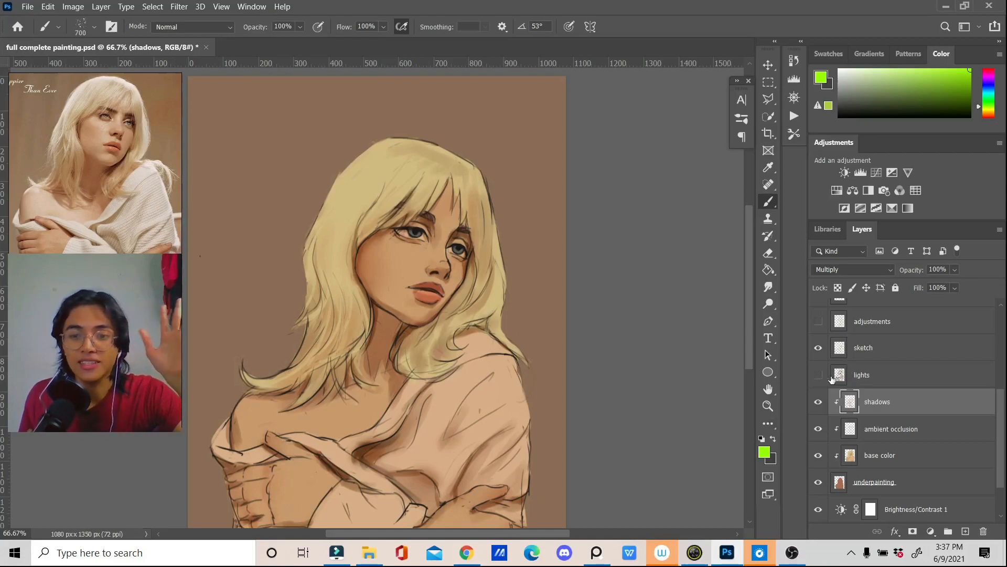
# Step: Show the lights layer and clip it to the underpainting with a clipping mask
pyautogui.click(857, 377)
pyautogui.click(817, 376)
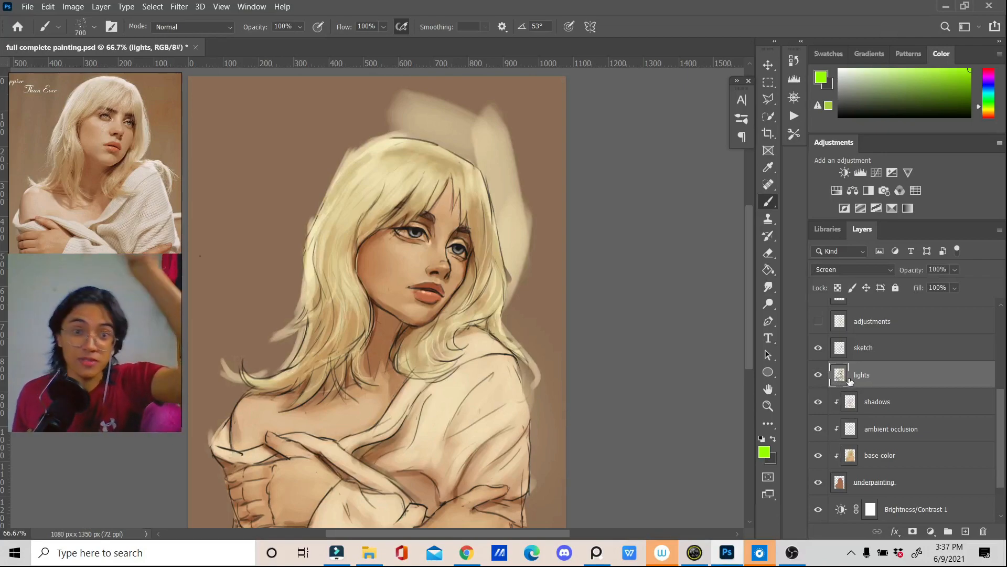
pyautogui.rightClick(871, 380)
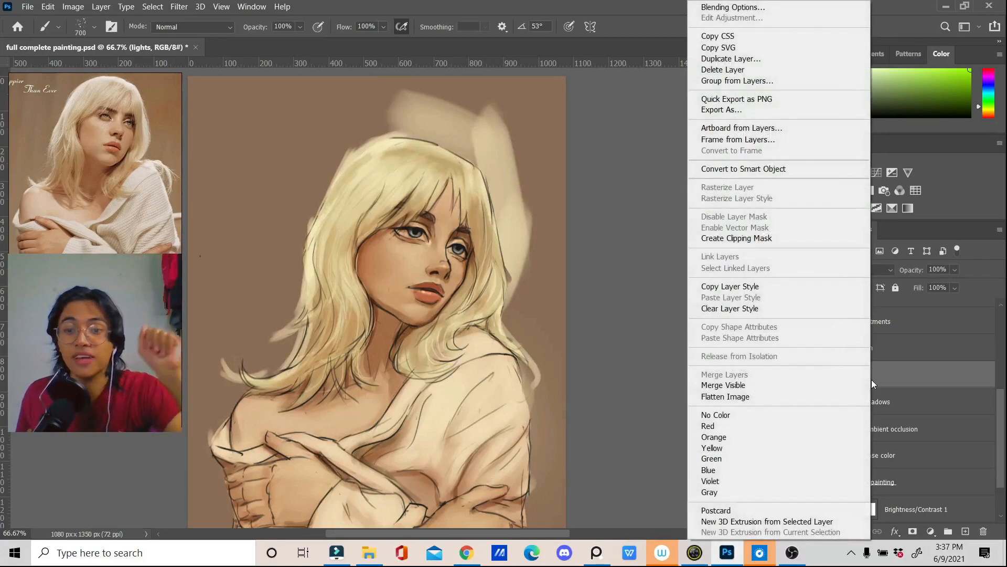
pyautogui.click(767, 239)
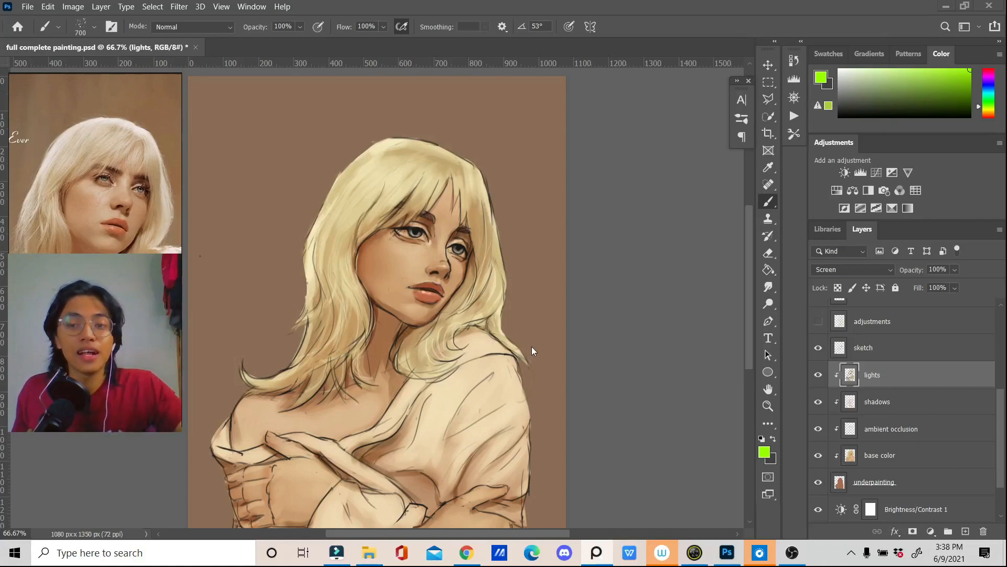
# Step: Select the sketch layer and look through the layer stack from the background up to the adjustments and detail layers
pyautogui.scroll(1, 850, 384)
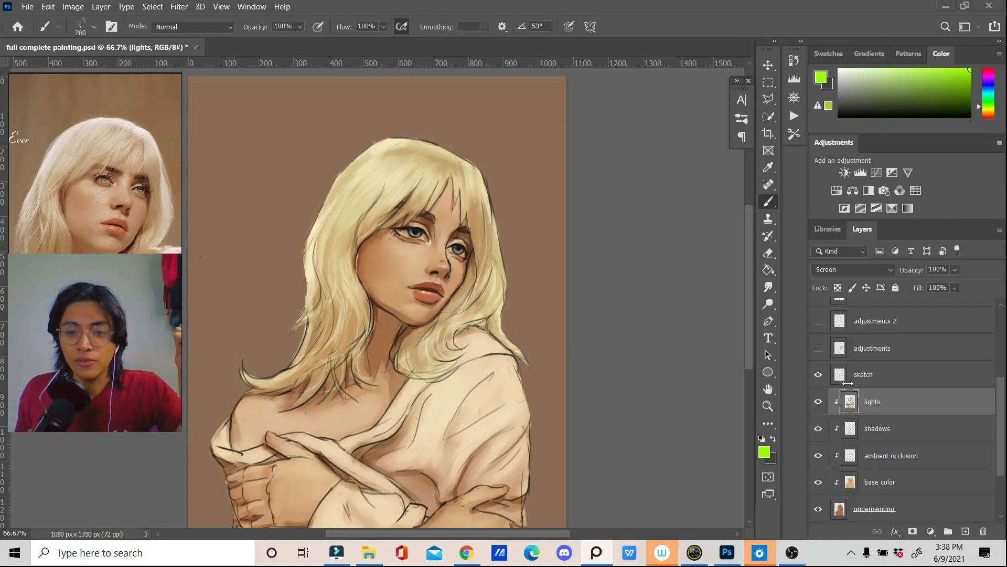
pyautogui.click(848, 385)
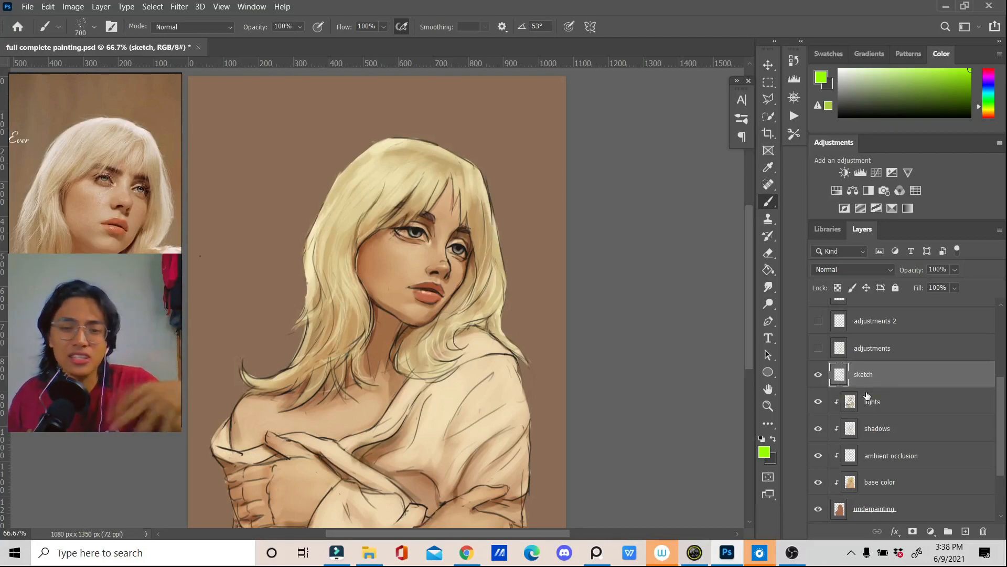
pyautogui.scroll(3, 873, 394)
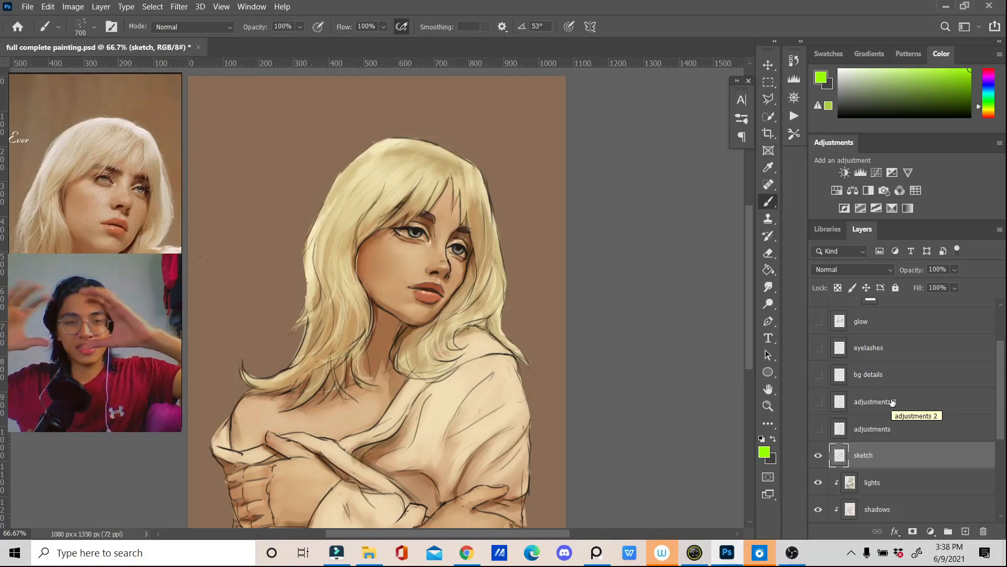
pyautogui.scroll(-6, 892, 401)
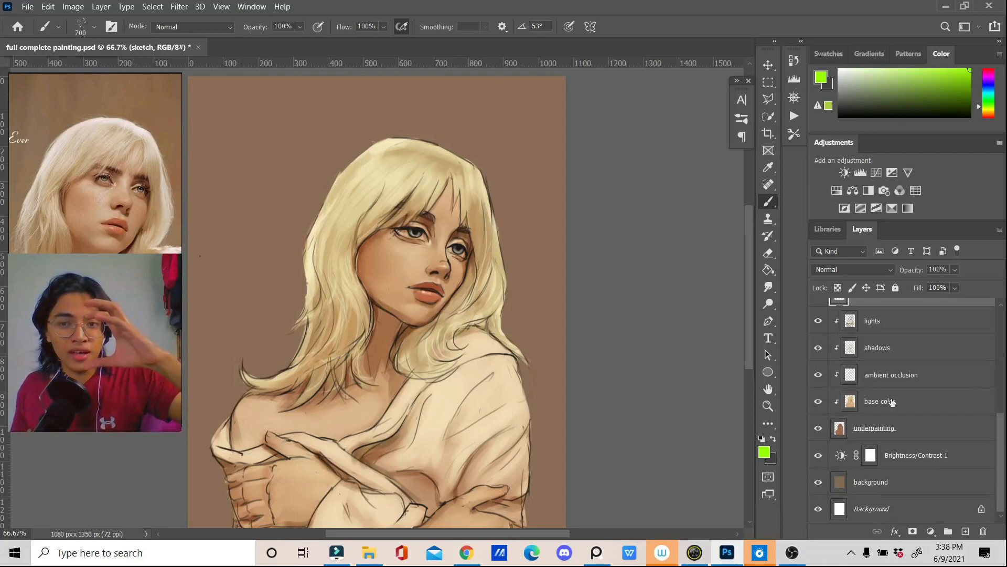
pyautogui.scroll(1, 892, 401)
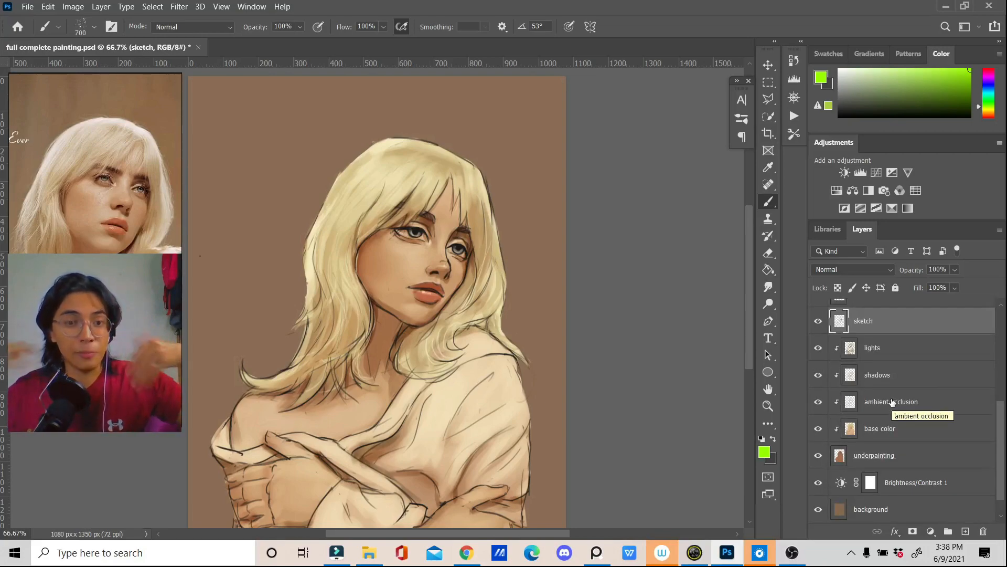
pyautogui.scroll(3, 892, 401)
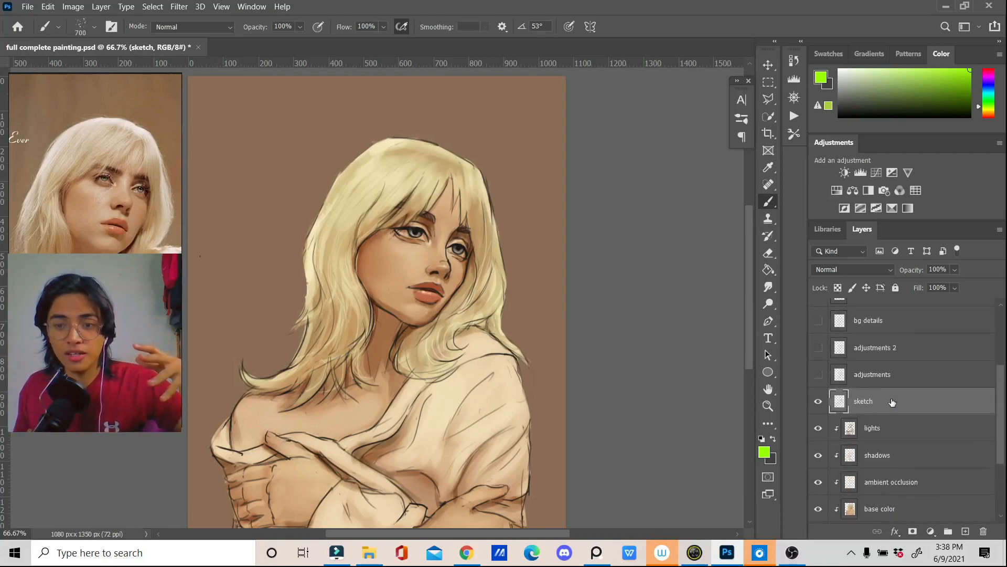
# Step: Show the adjustments and adjustments 2 layers above the sketch, and select adjustments 2
pyautogui.scroll(2, 891, 401)
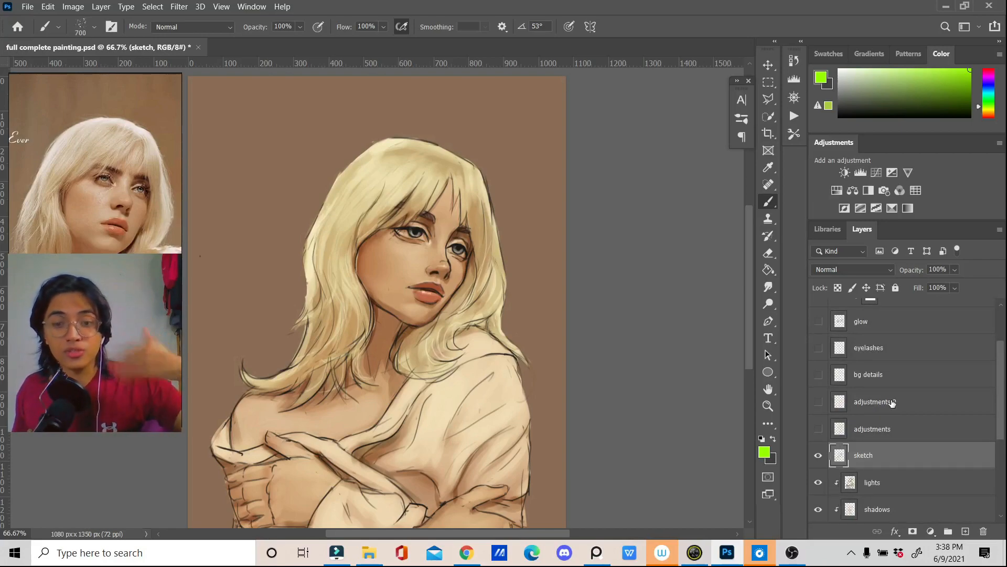
pyautogui.scroll(3, 891, 401)
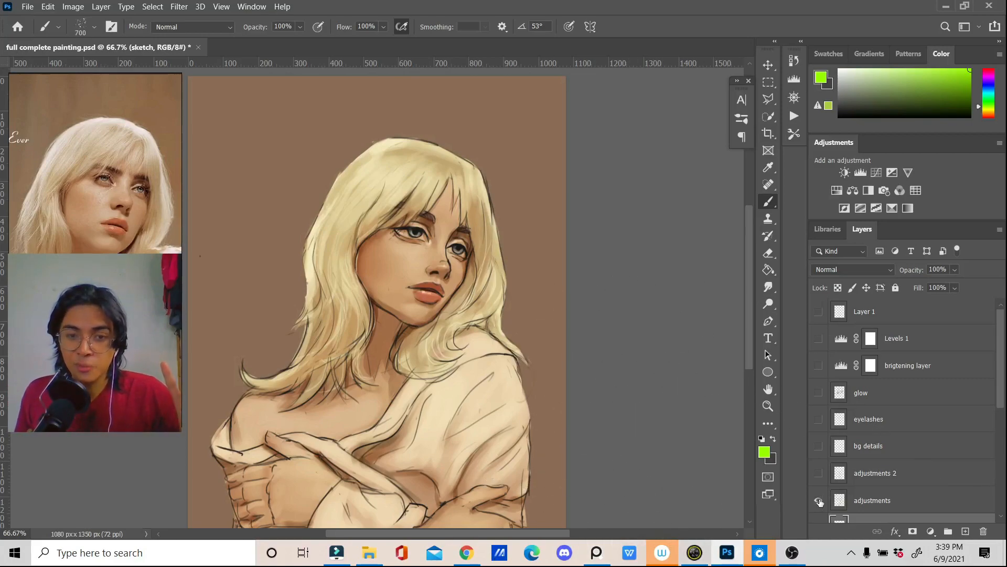
pyautogui.click(818, 501)
pyautogui.click(818, 474)
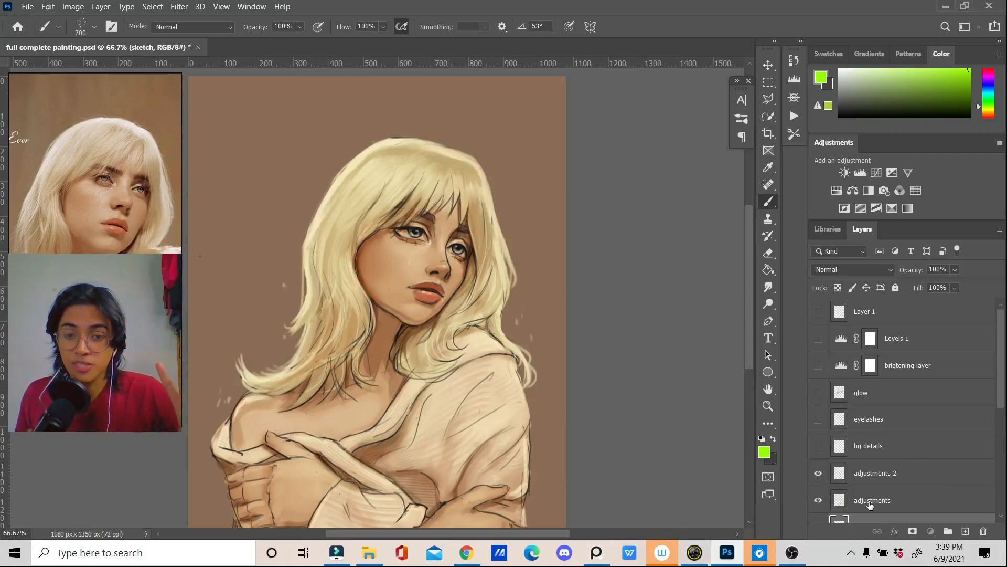
pyautogui.click(871, 503)
pyautogui.click(863, 481)
# Step: Toggle the adjustments and adjustments 2 layers off and on to compare the painting with and without the added strokes
pyautogui.click(818, 501)
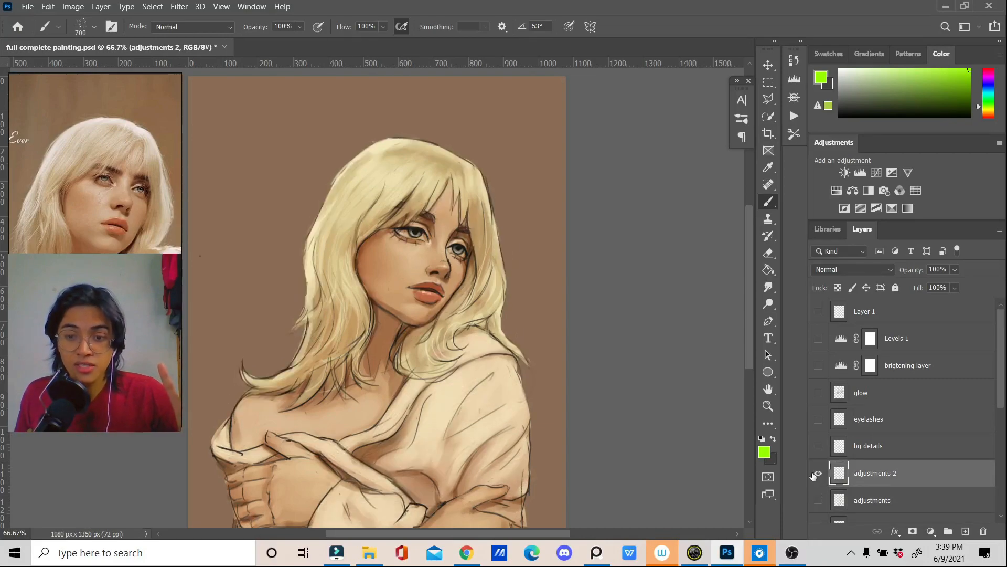
pyautogui.click(818, 500)
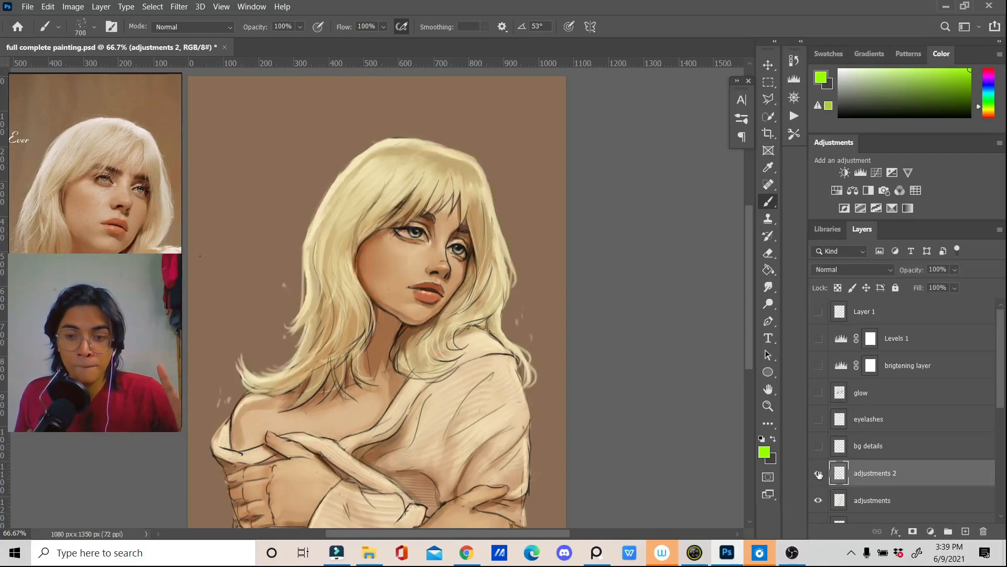
pyautogui.scroll(-2, 875, 472)
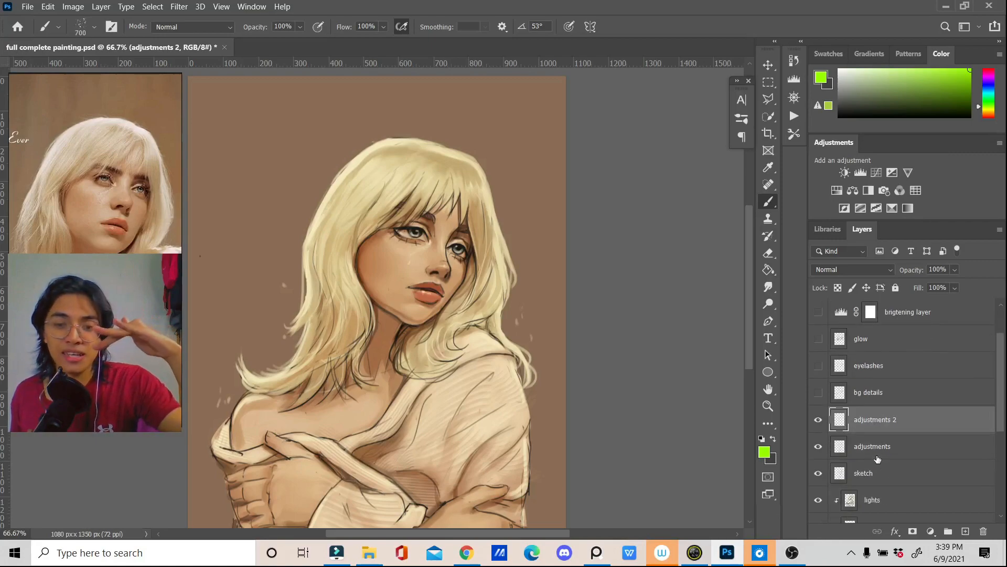
pyautogui.click(819, 446)
pyautogui.click(818, 446)
pyautogui.click(817, 421)
pyautogui.click(817, 421)
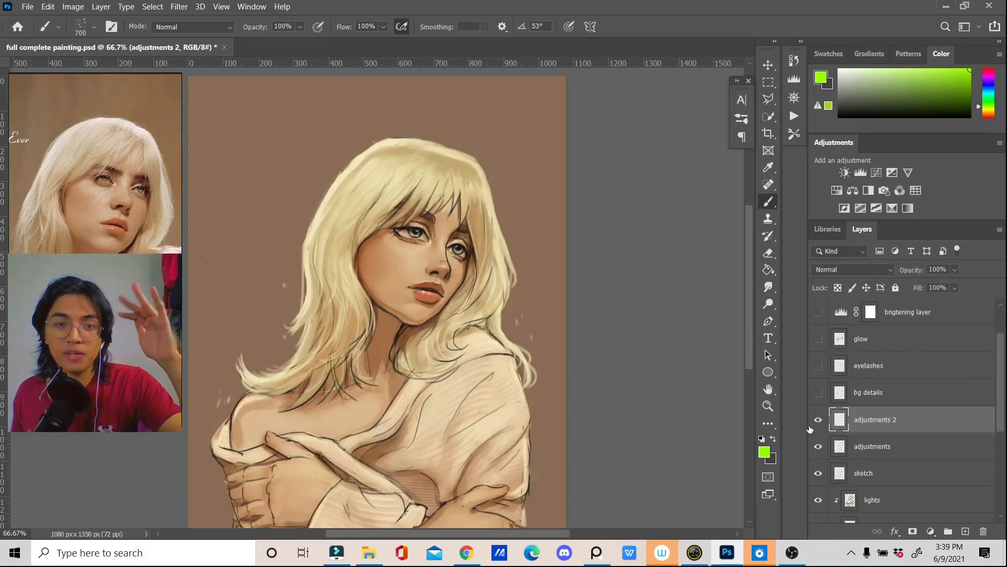
pyautogui.click(818, 446)
pyautogui.click(818, 446)
pyautogui.click(818, 446)
pyautogui.click(818, 446)
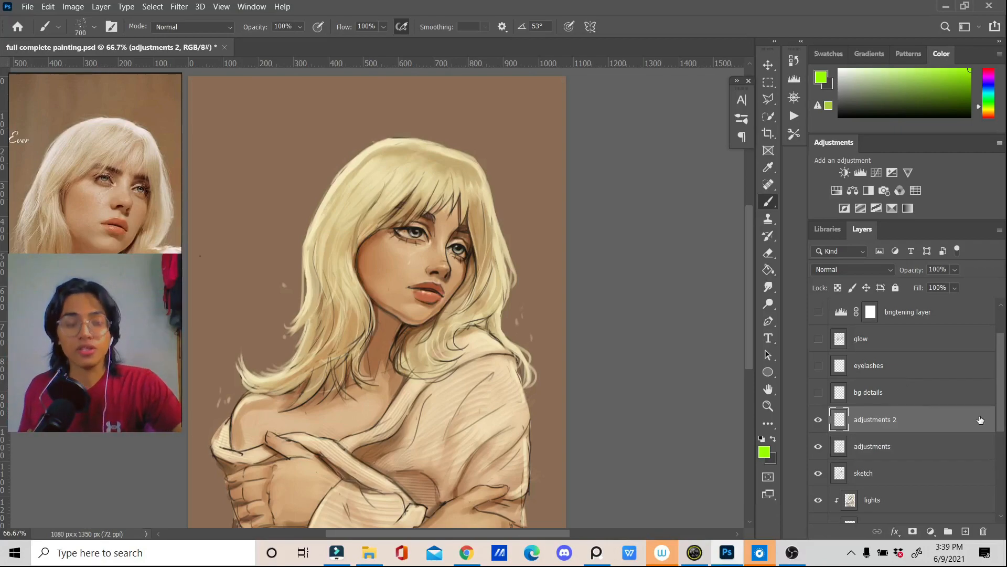
# Step: Show the bg details and eyelashes layers, and select the eyelashes layer
pyautogui.scroll(1, 839, 415)
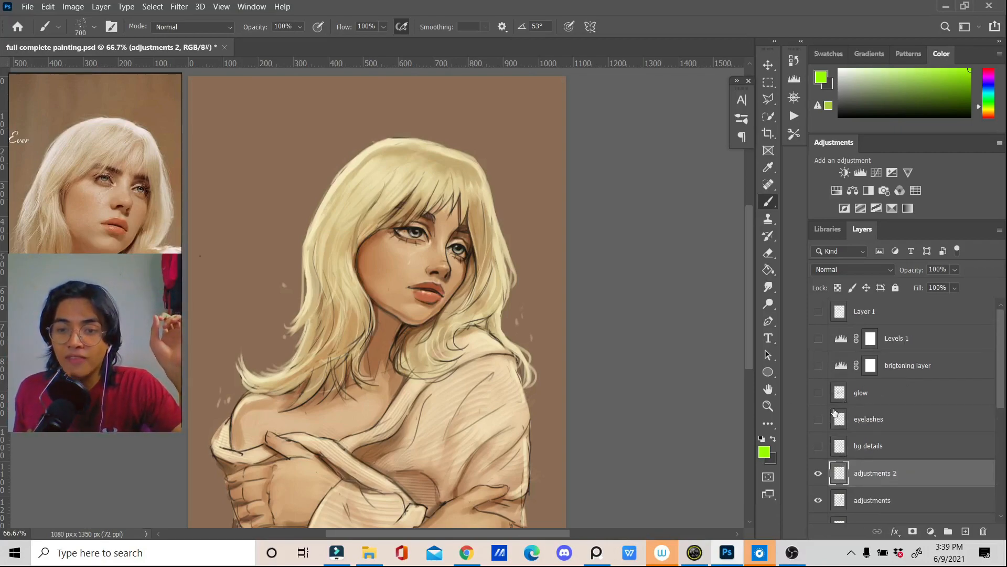
pyautogui.click(818, 450)
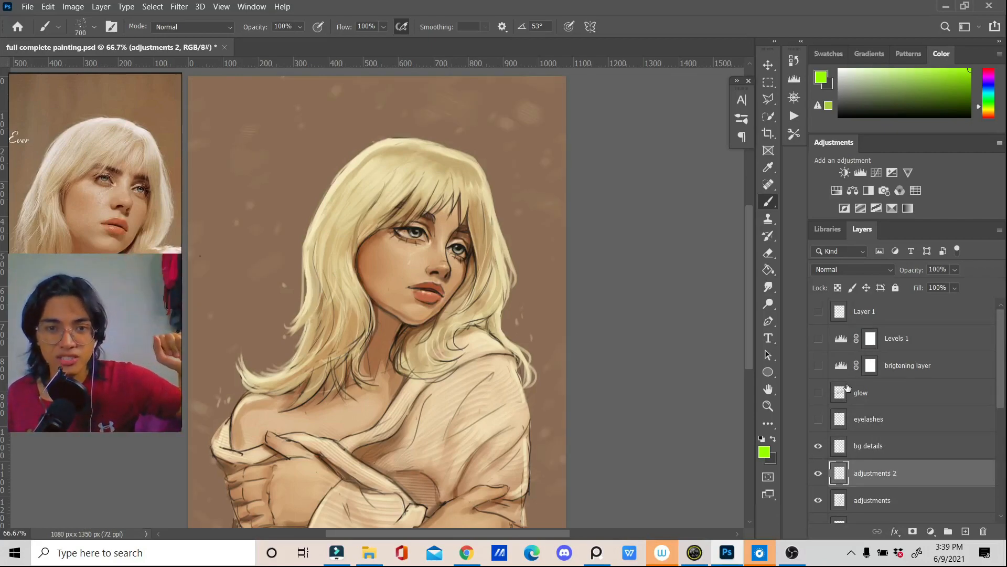
pyautogui.click(818, 419)
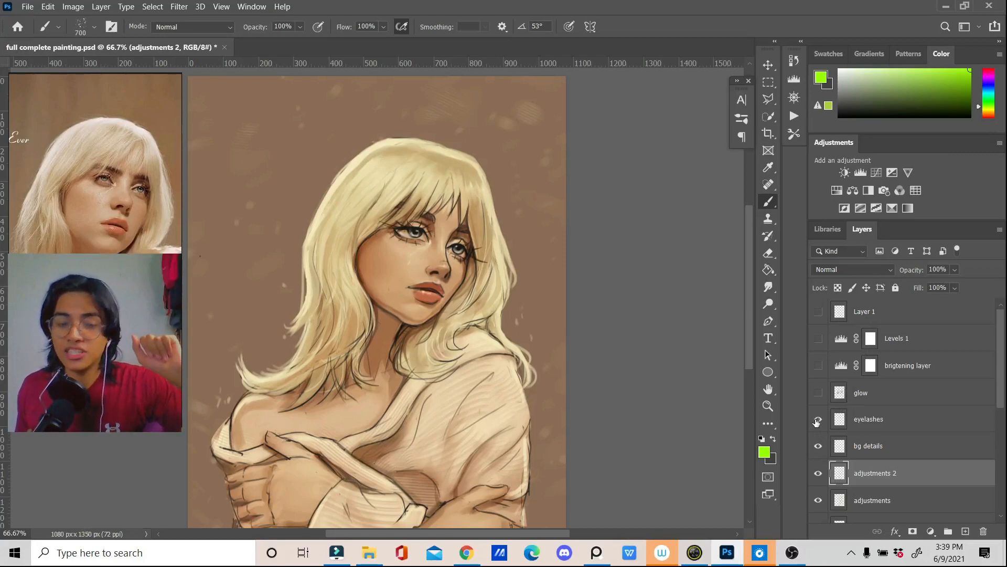
pyautogui.click(876, 420)
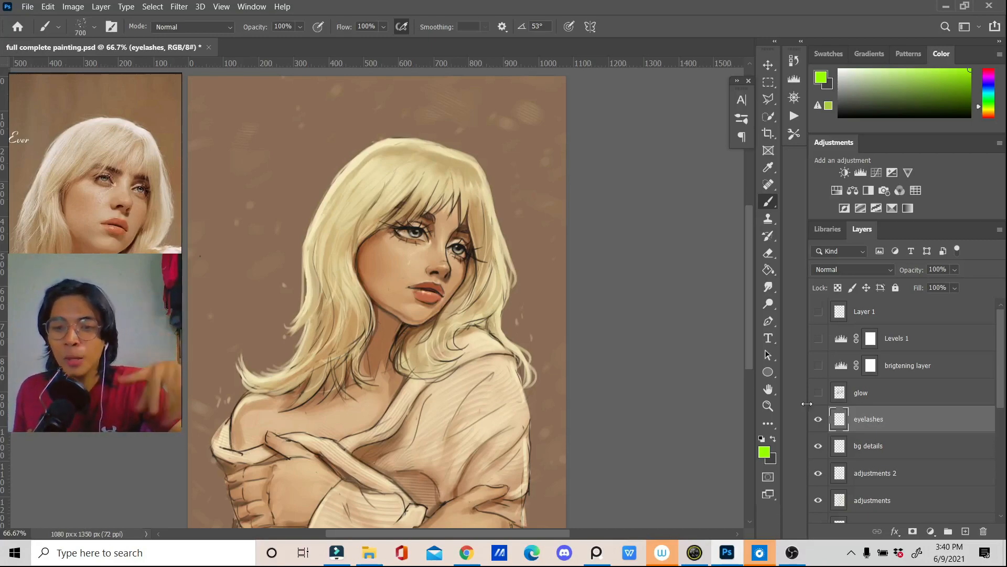
# Step: Select and show the glow layer, preview other blend modes on it, and keep it on Overlay
pyautogui.click(839, 392)
pyautogui.click(821, 395)
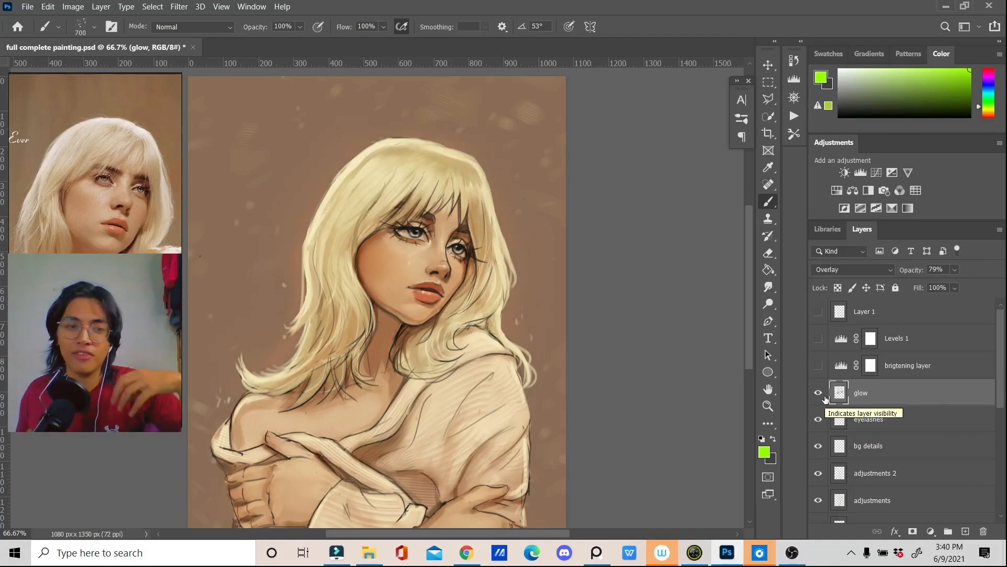
pyautogui.click(823, 397)
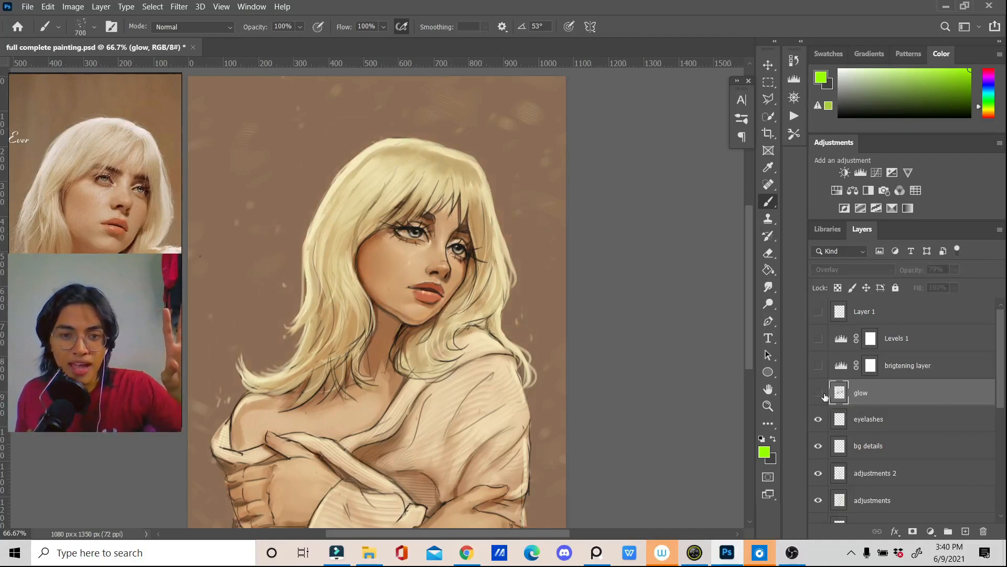
pyautogui.click(821, 395)
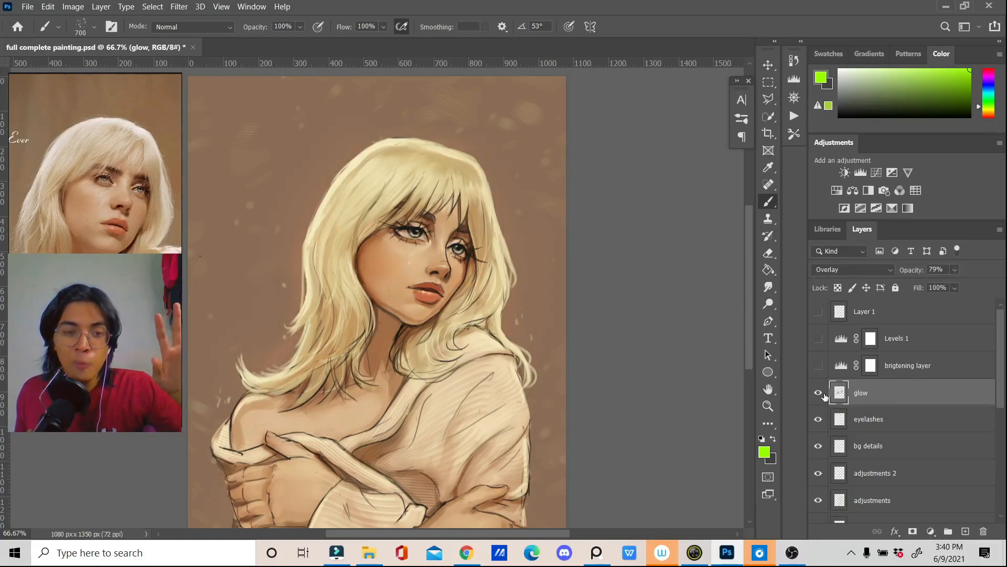
pyautogui.click(857, 269)
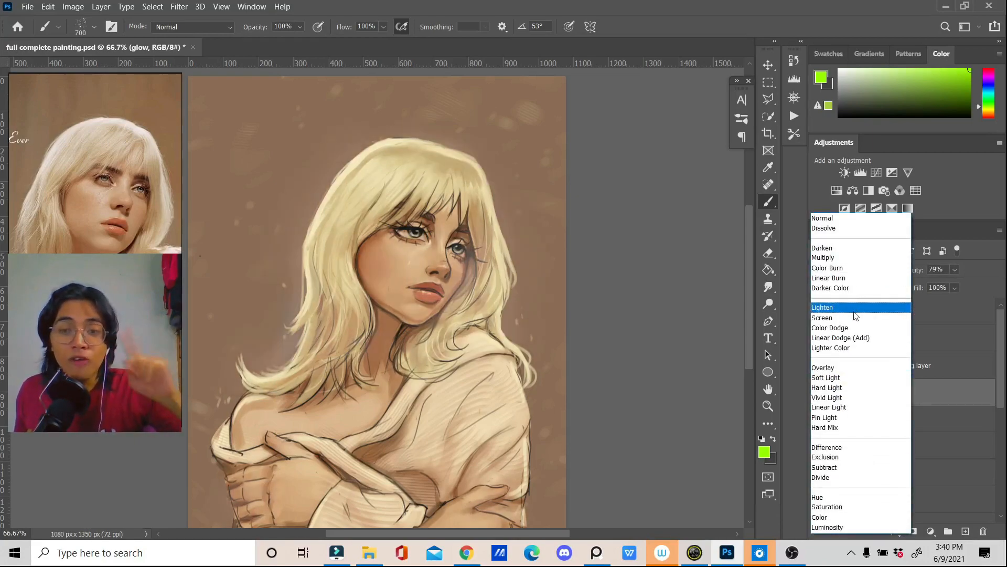
pyautogui.click(842, 219)
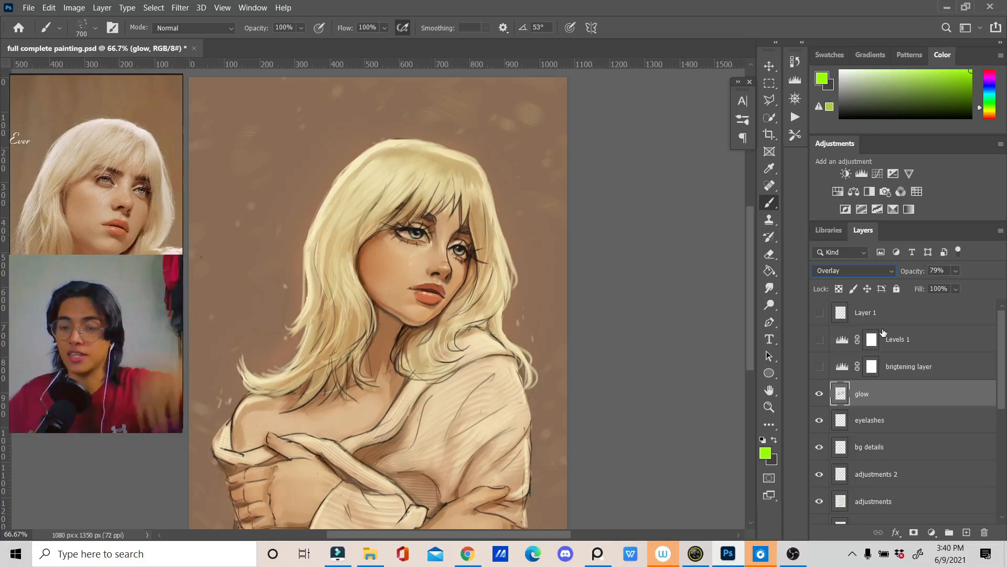
# Step: Toggle the glow layer off and on to compare its effect on the portrait, leaving it shown
pyautogui.click(819, 394)
pyautogui.click(819, 394)
pyautogui.click(818, 394)
pyautogui.click(818, 395)
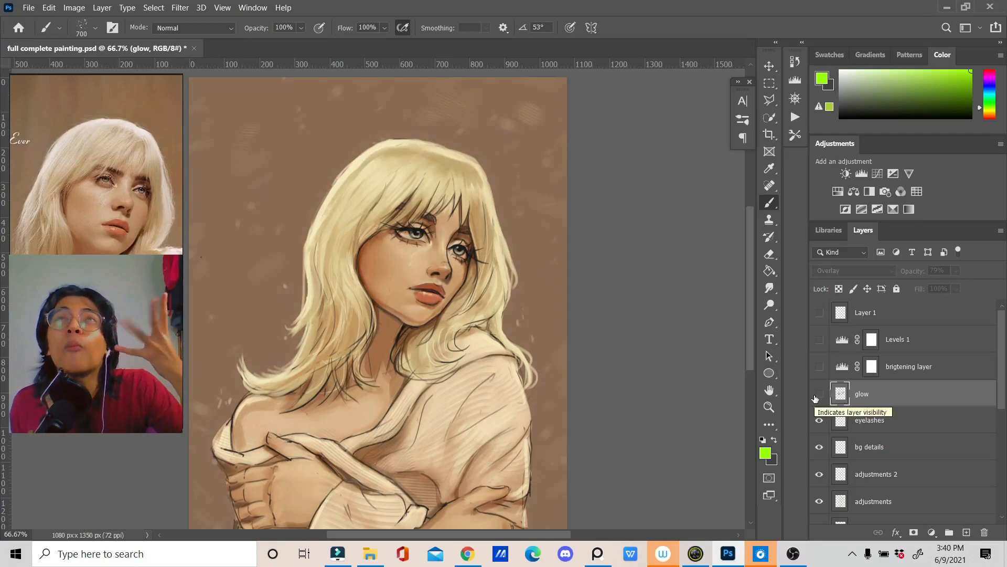
pyautogui.click(819, 394)
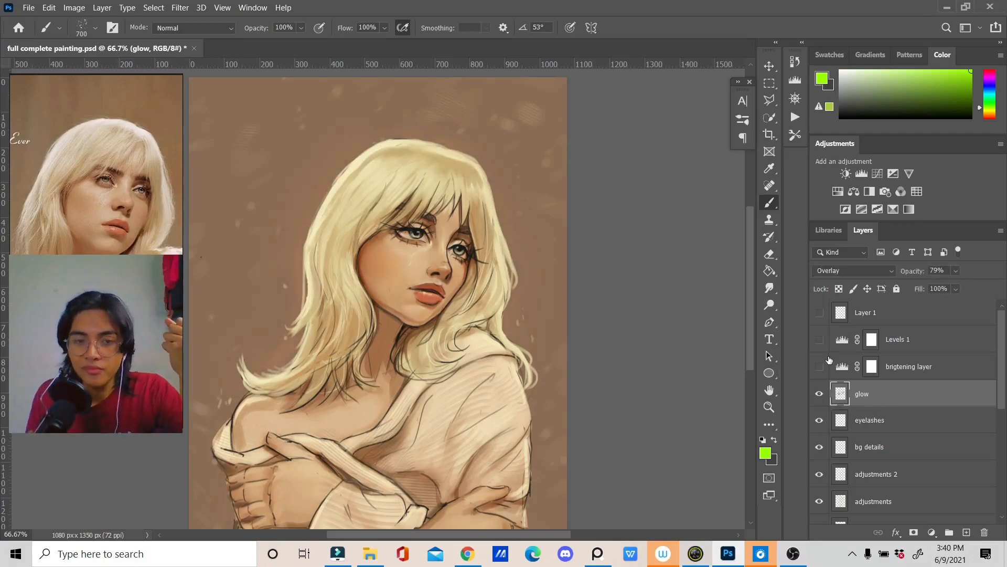
# Step: Add a Levels adjustment above the brigtening layer with black input 22 and white input 231, and delete it again
pyautogui.click(922, 351)
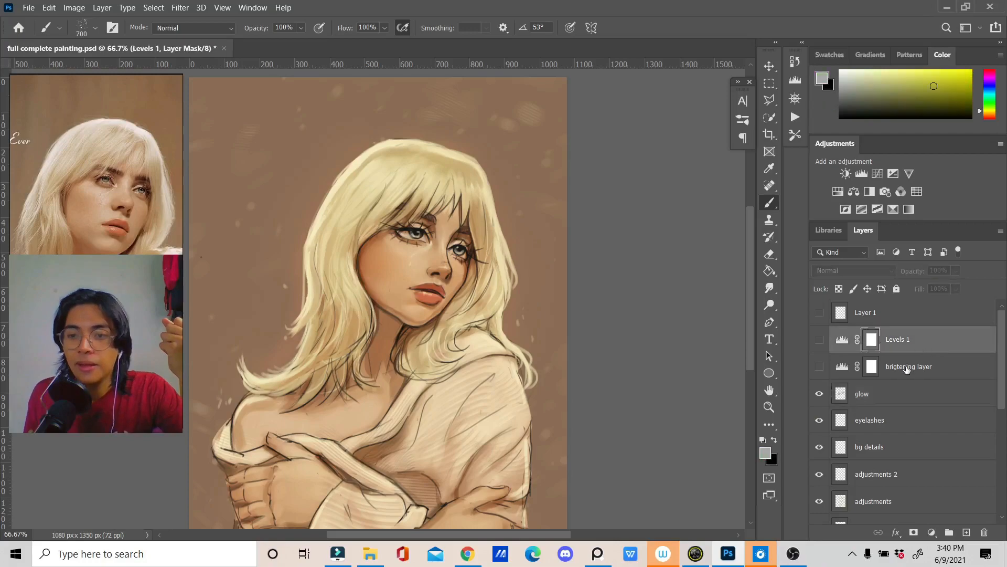
pyautogui.click(908, 370)
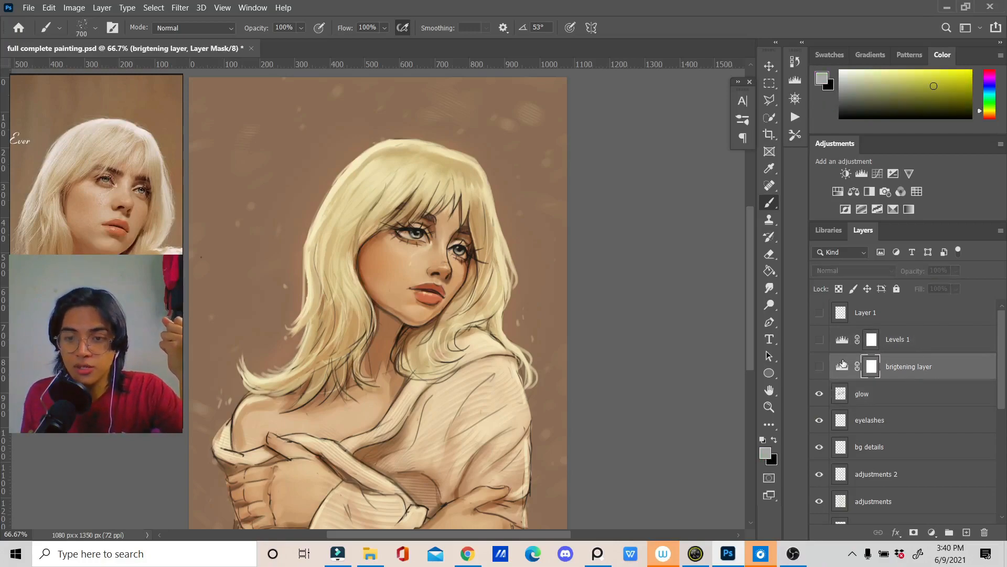
pyautogui.click(862, 174)
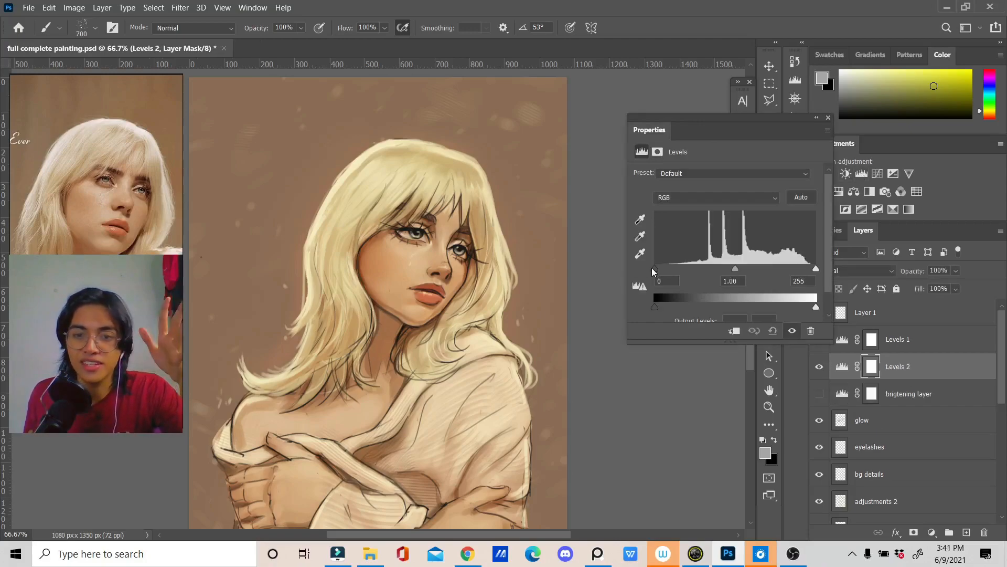
pyautogui.moveTo(659, 275); pyautogui.dragTo(670, 276)
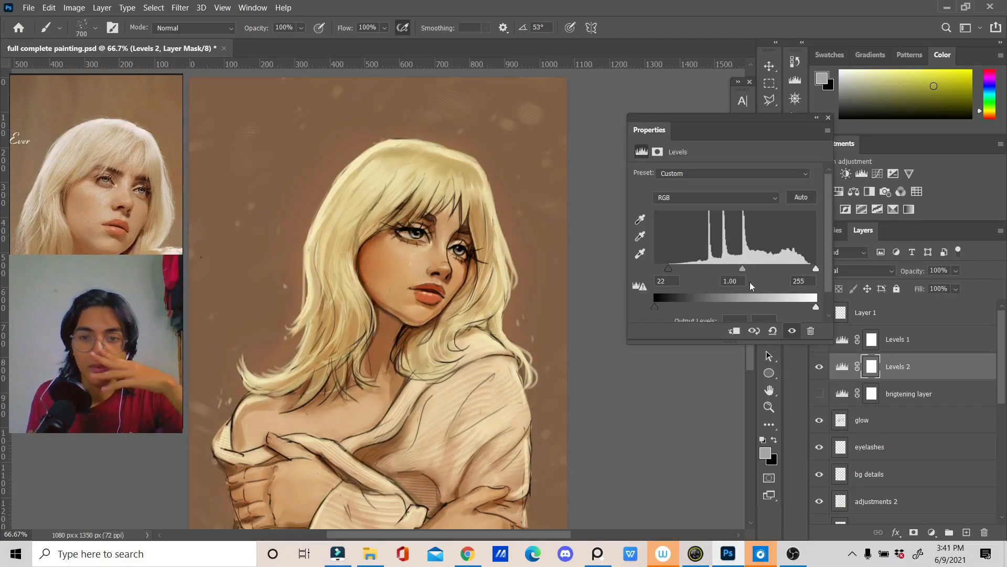
pyautogui.moveTo(816, 269); pyautogui.dragTo(802, 279)
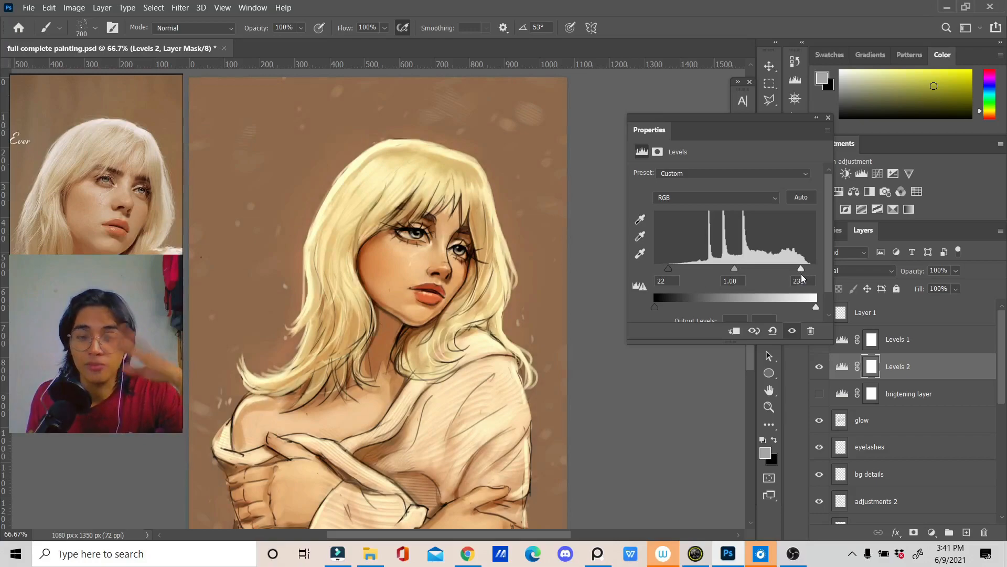
pyautogui.click(828, 118)
pyautogui.press('Delete')
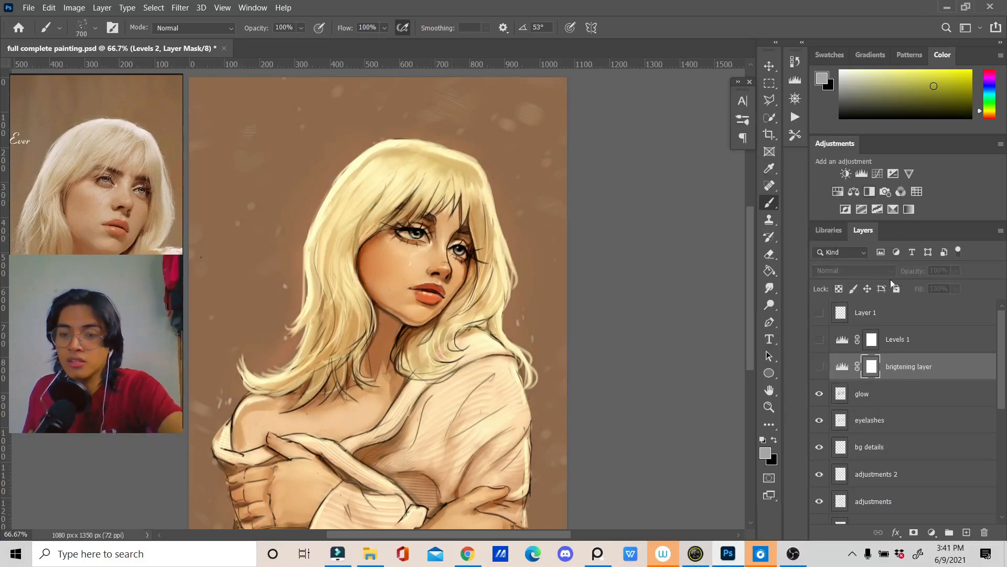
# Step: Show the brigtening layer and Levels 1, toggling each off and on to compare their effect on the painting
pyautogui.click(821, 368)
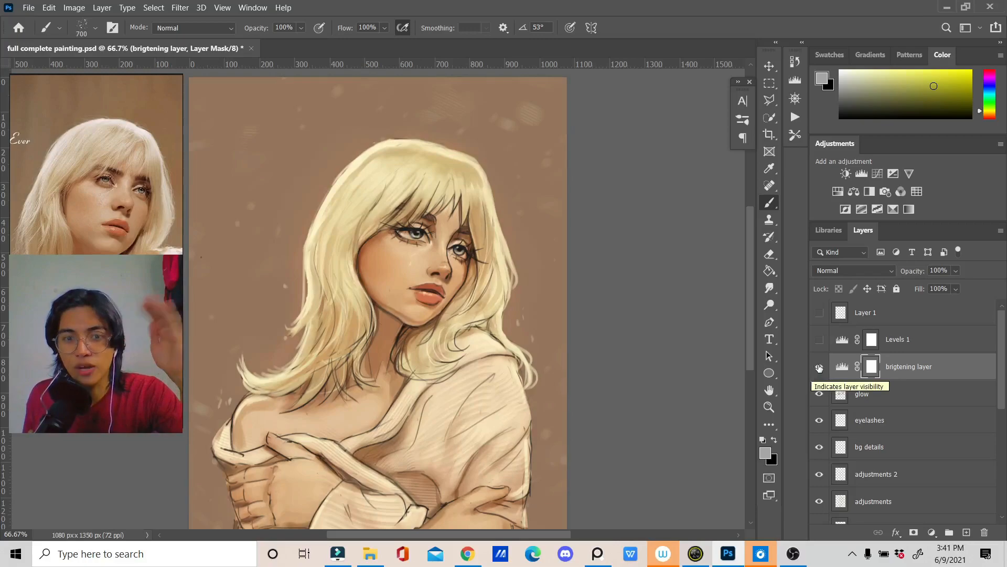
pyautogui.click(819, 339)
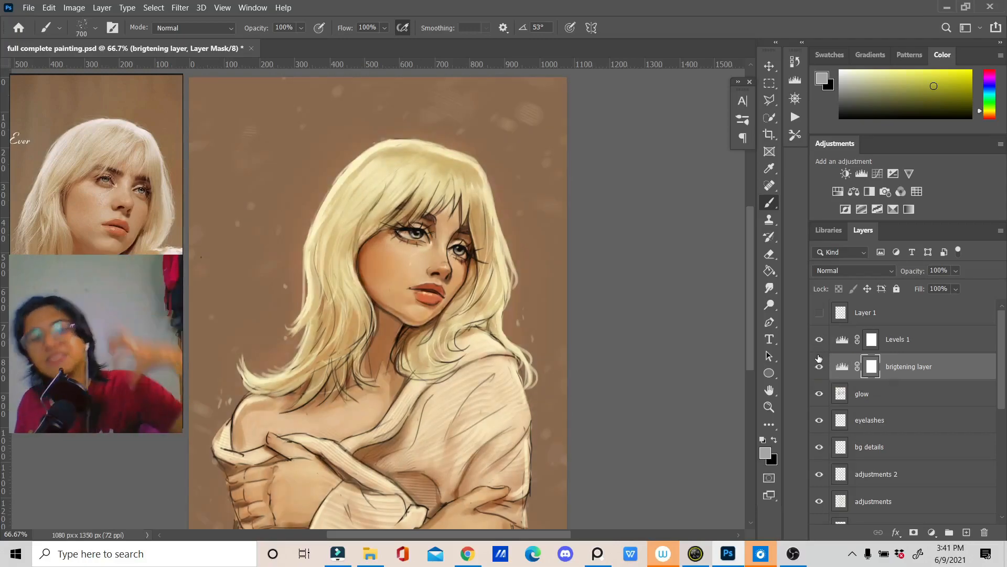
pyautogui.click(820, 341)
pyautogui.click(821, 367)
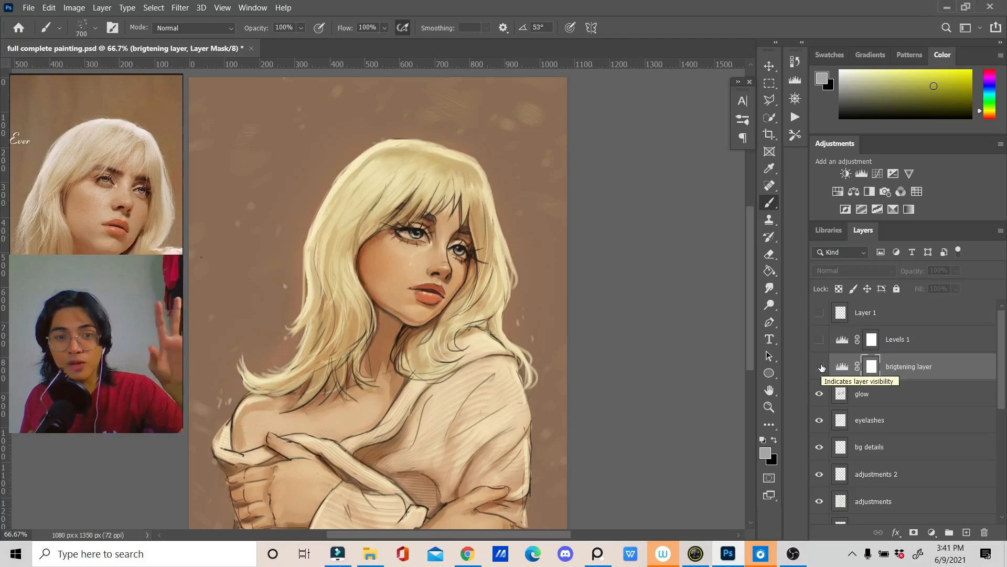
pyautogui.click(821, 367)
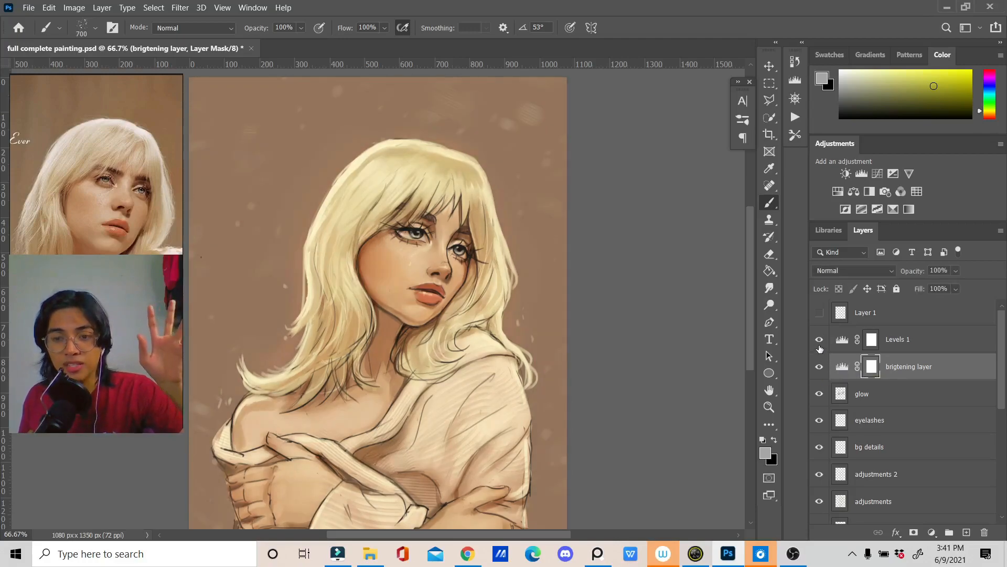
pyautogui.click(818, 341)
pyautogui.click(818, 343)
pyautogui.click(819, 368)
pyautogui.click(819, 367)
pyautogui.click(819, 344)
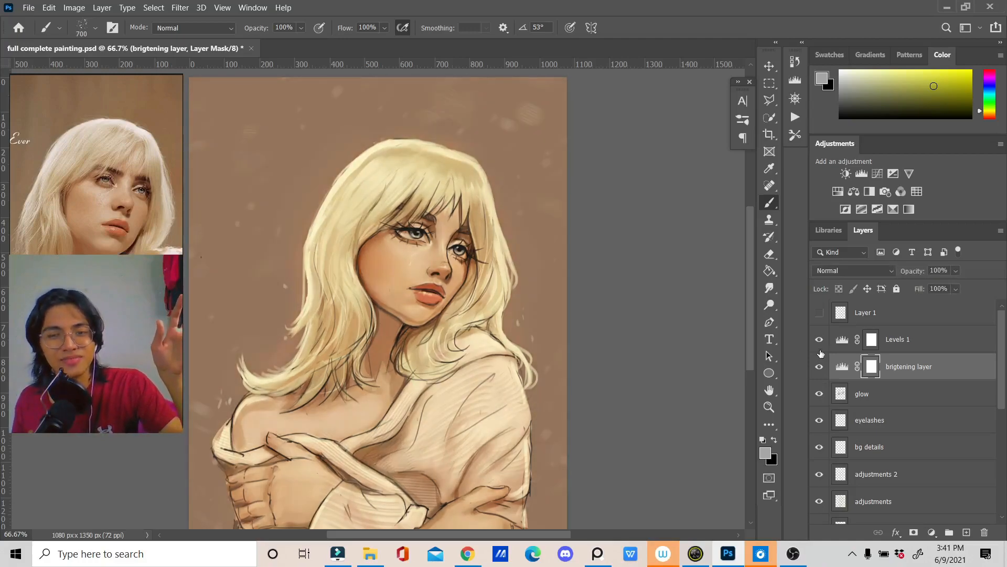
# Step: Delete Layer 1 from above the Levels 1 adjustment
pyautogui.click(885, 312)
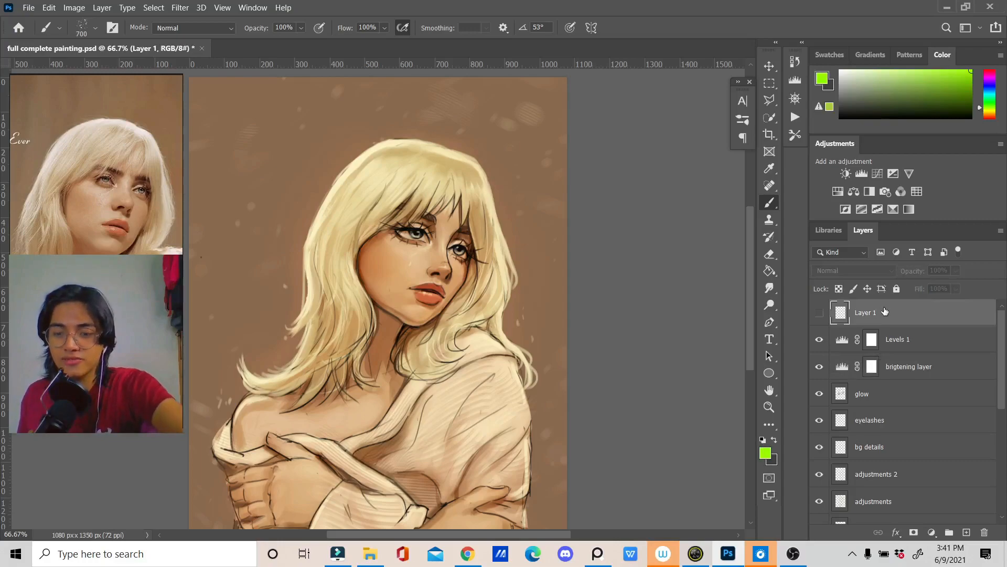
pyautogui.press('Delete')
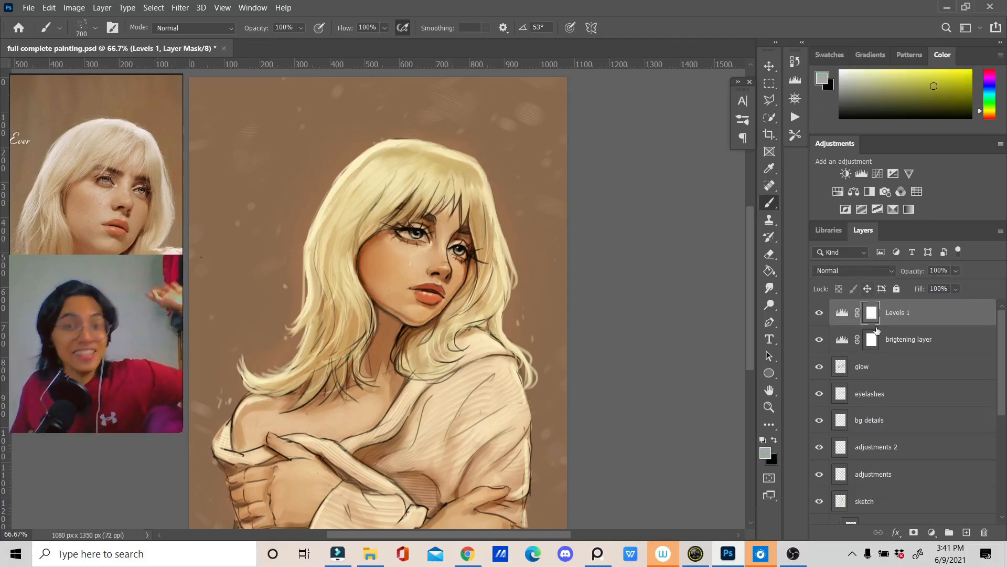
# Step: Select the underpainting layer and toggle its visibility off and on to compare its effect on the portrait
pyautogui.scroll(-3, 889, 369)
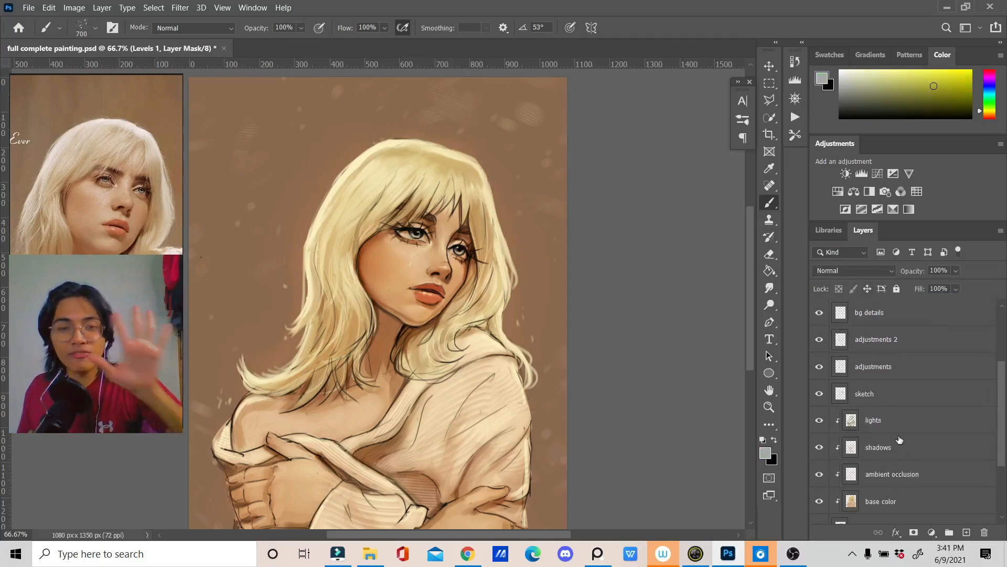
pyautogui.scroll(-2, 901, 396)
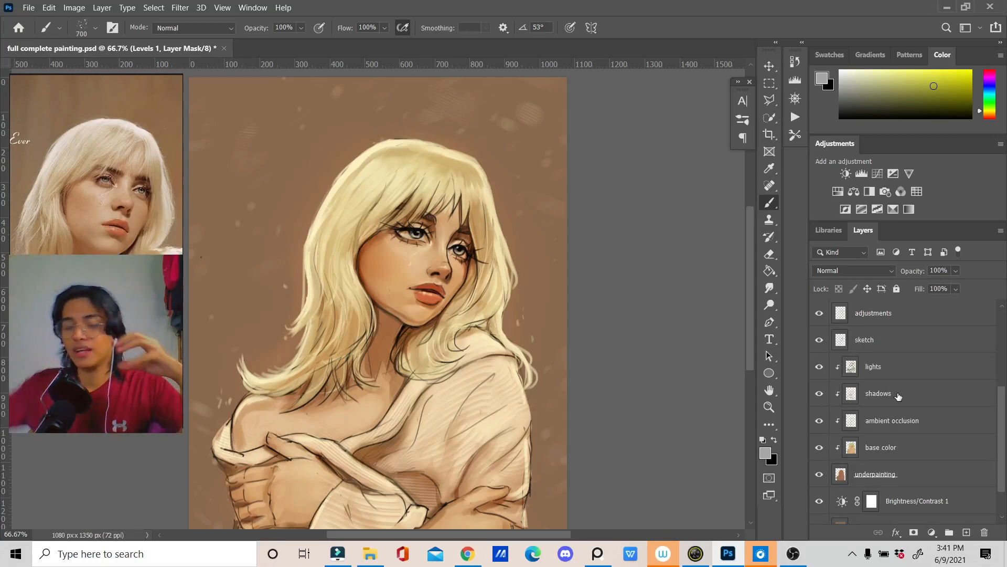
pyautogui.click(855, 475)
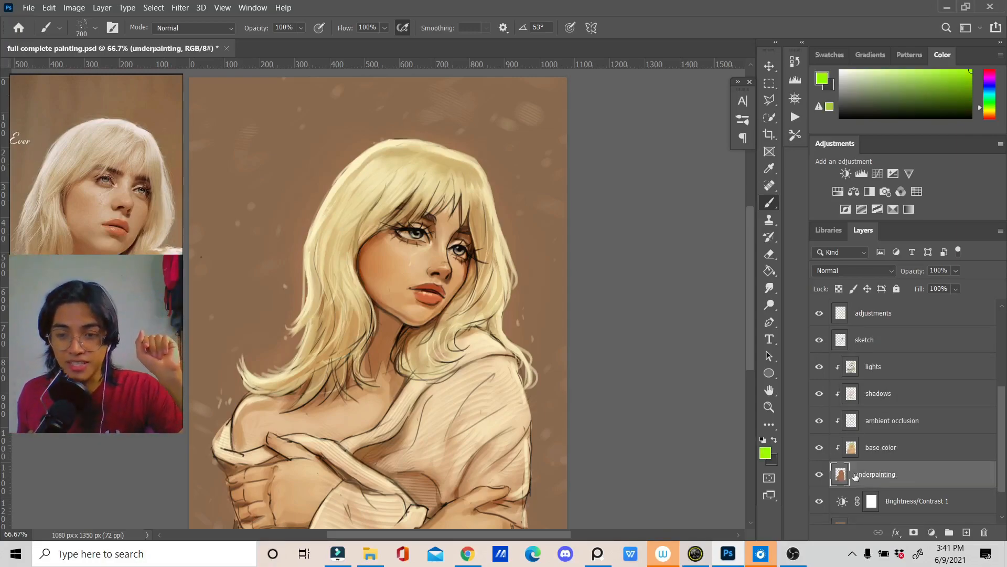
pyautogui.click(820, 475)
pyautogui.click(820, 474)
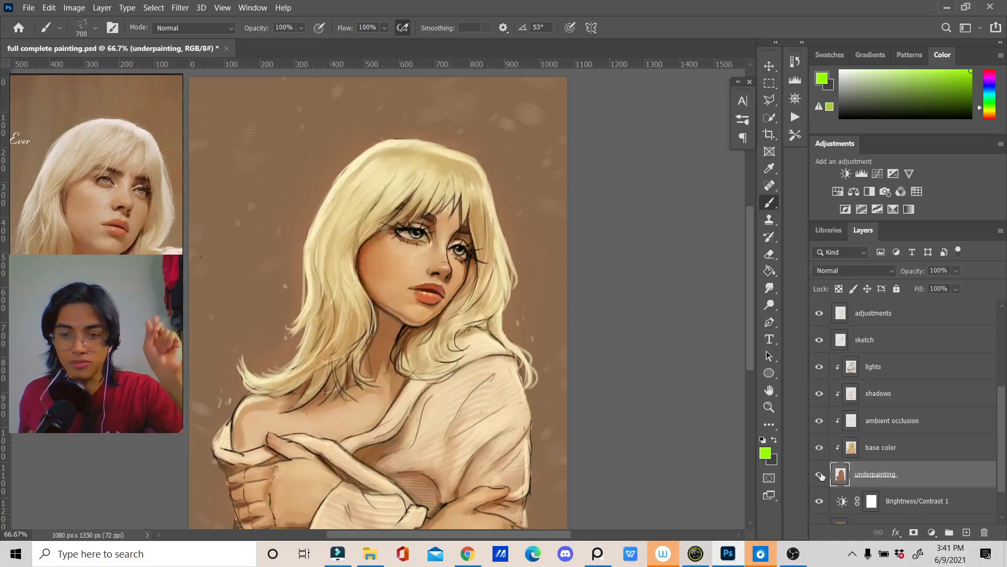
# Step: Hide the base color layer clipped to the underpainting to examine the painting without its local colors
pyautogui.scroll(-3, 822, 475)
pyautogui.scroll(2, 821, 480)
pyautogui.scroll(-1, 822, 482)
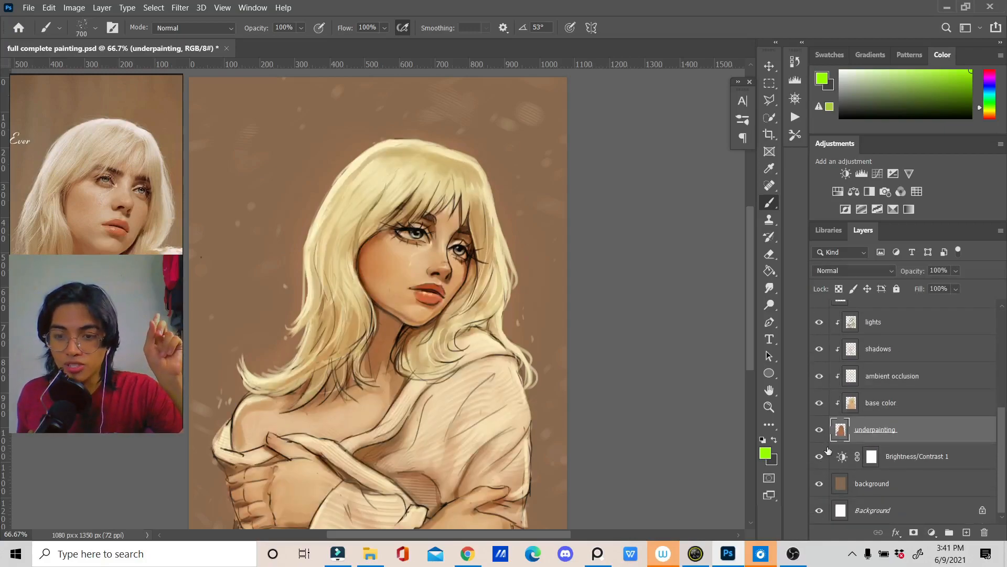
pyautogui.click(813, 407)
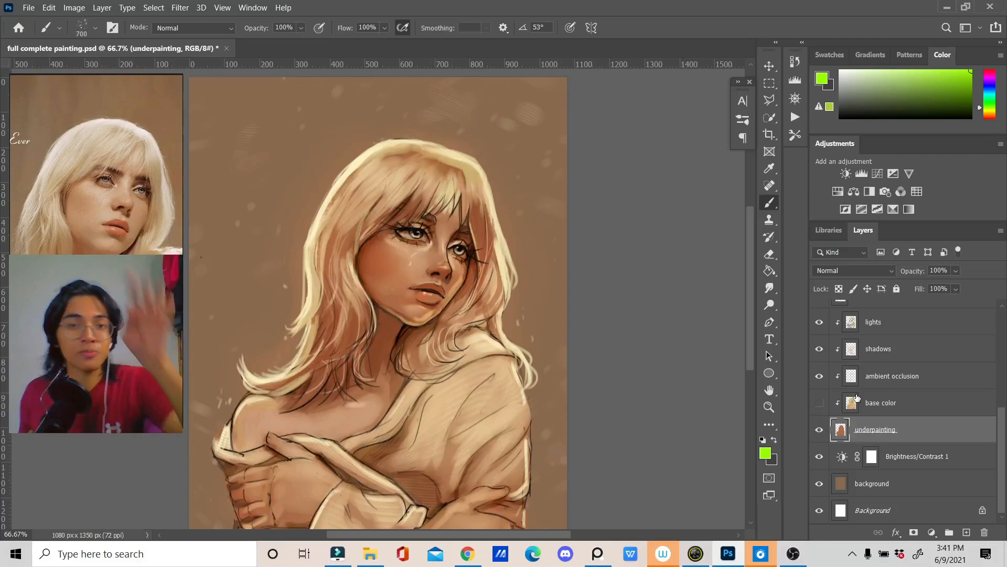
# Step: Hide the adjustments and adjustments 2 layers, and show the base color layer again
pyautogui.scroll(2, 843, 391)
pyautogui.scroll(1, 843, 394)
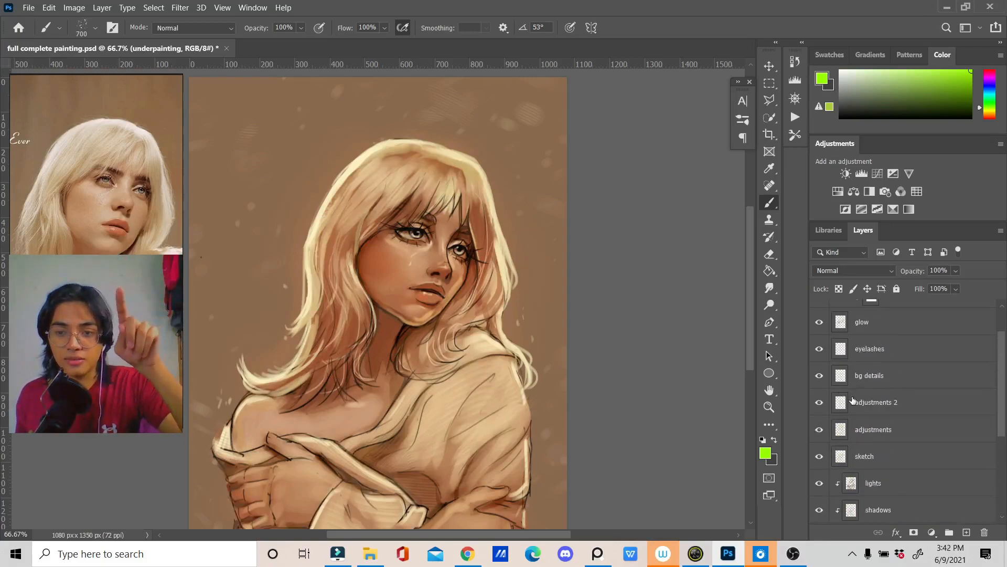
pyautogui.scroll(1, 849, 420)
pyautogui.click(832, 463)
pyautogui.click(819, 456)
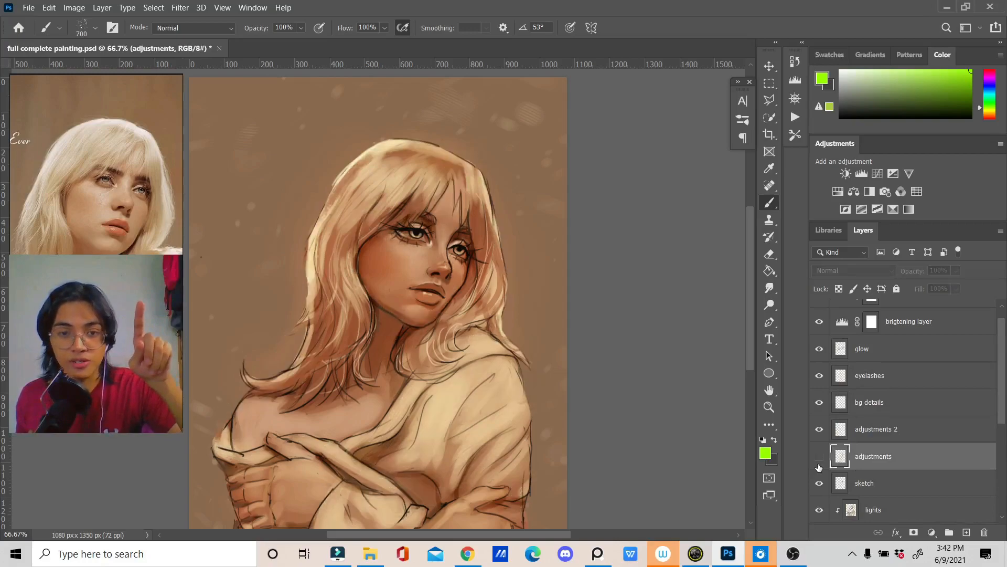
pyautogui.click(819, 429)
pyautogui.scroll(-3, 840, 422)
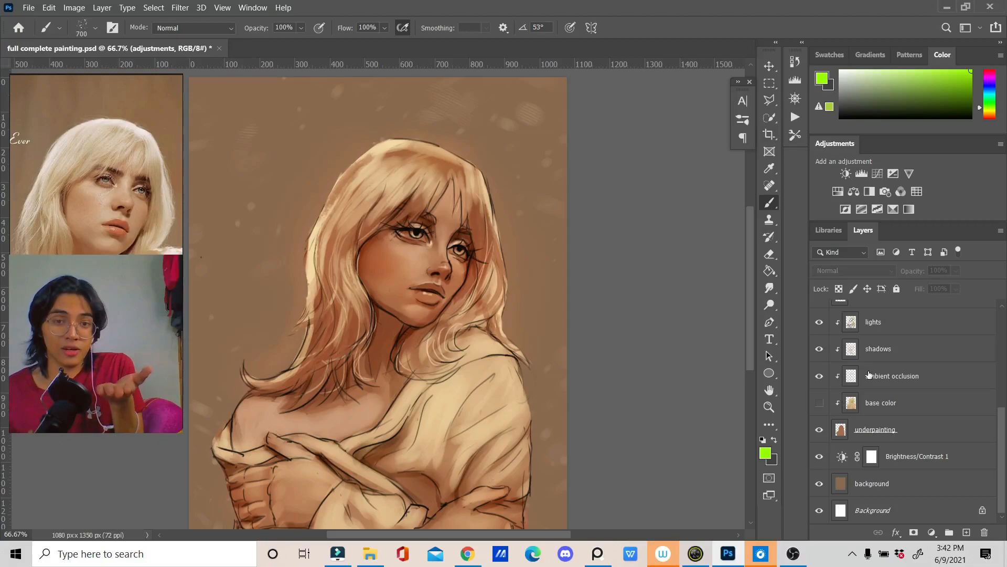
pyautogui.click(820, 402)
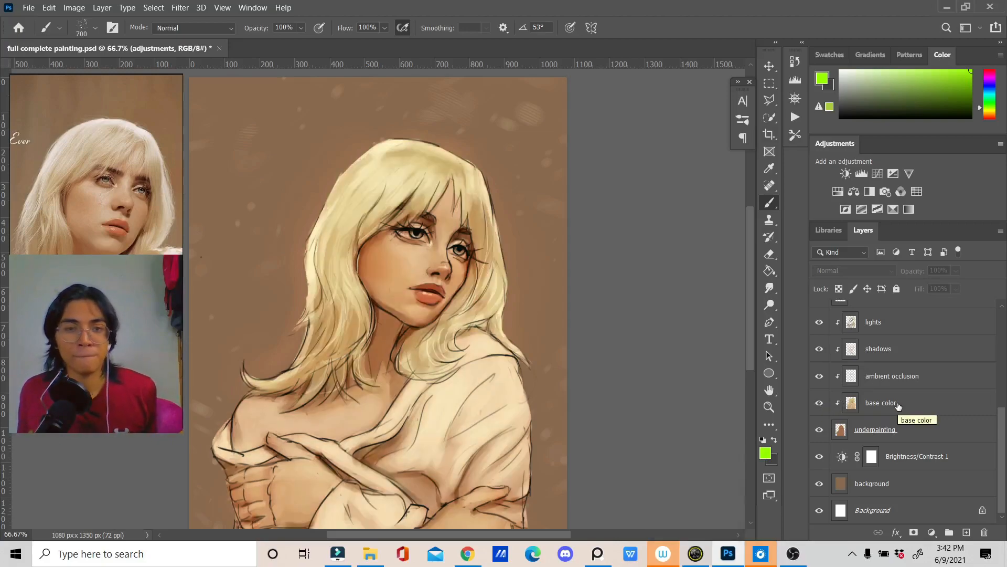
# Step: Add a layer clipped above lights and lighten the top of the hair with a soft pale brush, reducing its size
pyautogui.scroll(5, 850, 401)
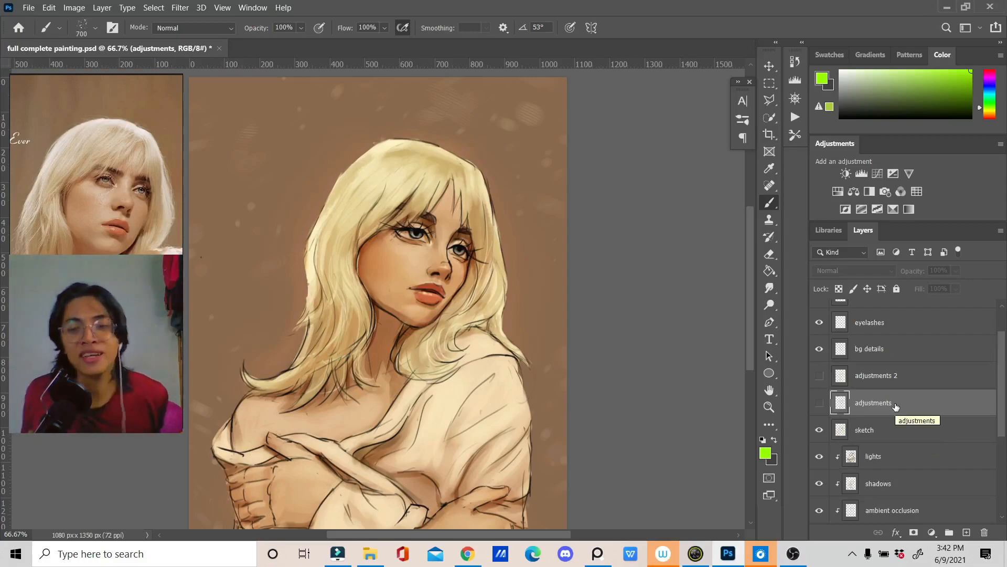
pyautogui.scroll(3, 896, 407)
pyautogui.scroll(-2, 887, 424)
pyautogui.click(891, 455)
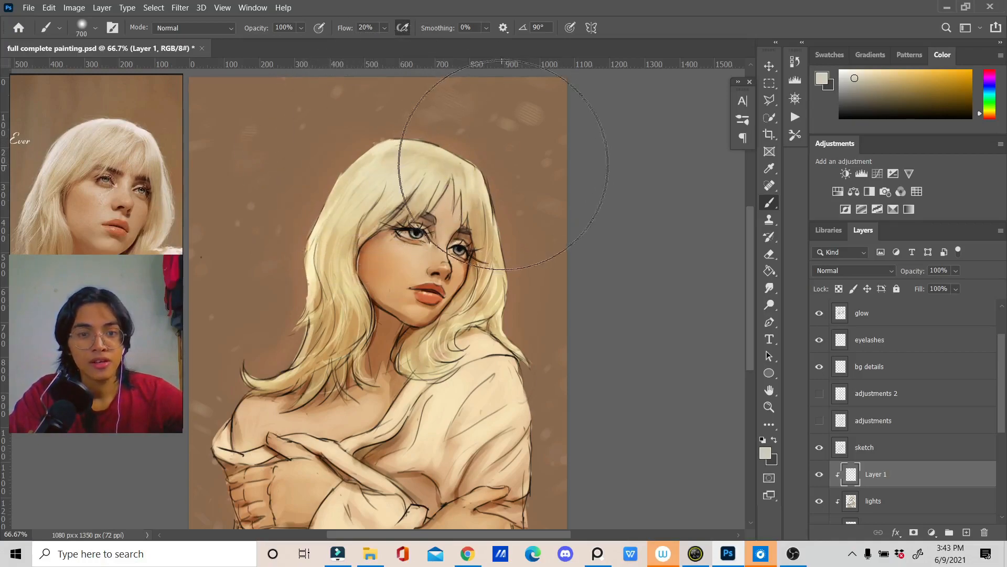
pyautogui.press('[')
pyautogui.press('[')
pyautogui.press('[')
pyautogui.press('[')
pyautogui.press('[')
pyautogui.press('[')
pyautogui.press('[')
pyautogui.press('[')
pyautogui.press('[')
pyautogui.press('[')
pyautogui.press('[')
pyautogui.press('[')
pyautogui.press('[')
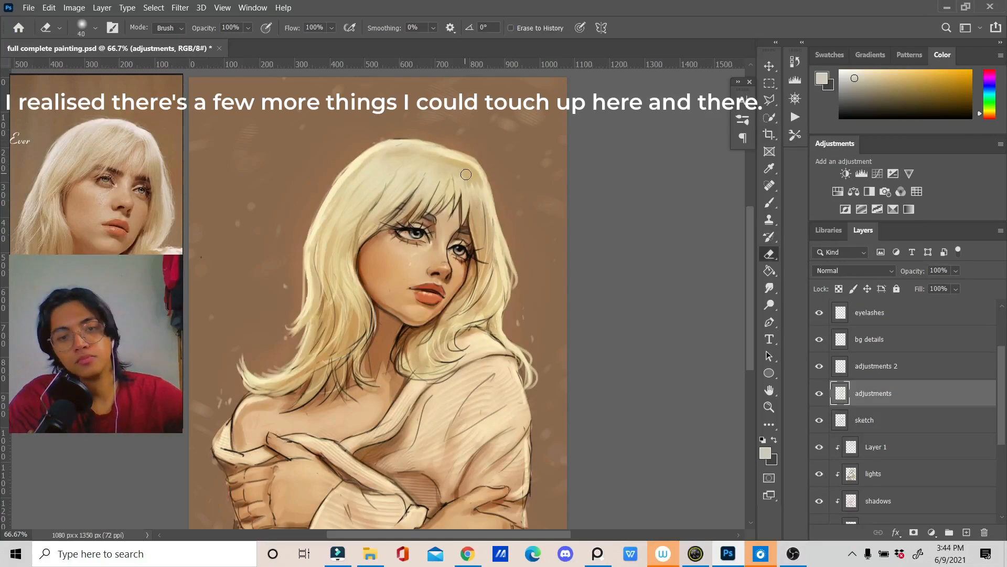
# Step: Refine the crown of the hair on the adjustments layer with pale yellow strokes, using a size 15 brush
pyautogui.rightClick(726, 324)
pyautogui.doubleClick(607, 401)
pyautogui.press('[')
pyautogui.moveTo(449, 149); pyautogui.dragTo(372, 141)
pyautogui.press('[')
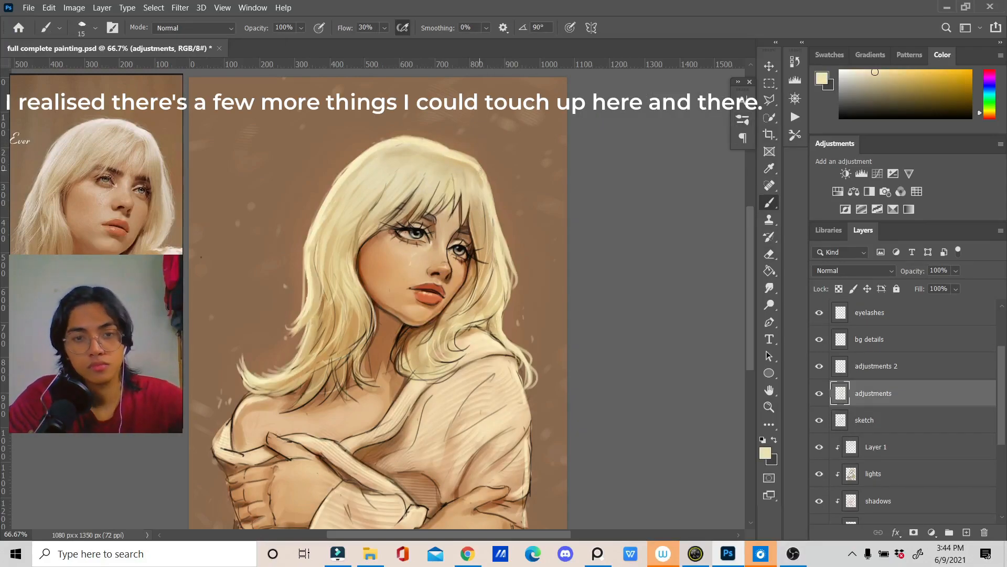
# Step: Touch up the lower hair strands beside the neck on the adjustments layer with a golden-brown size 25 brush
pyautogui.keyDown('alt'); pyautogui.click(495, 345); pyautogui.keyUp('alt')
pyautogui.moveTo(361, 353); pyautogui.dragTo(318, 374)
pyautogui.keyDown('alt'); pyautogui.click(356, 361); pyautogui.keyUp('alt')
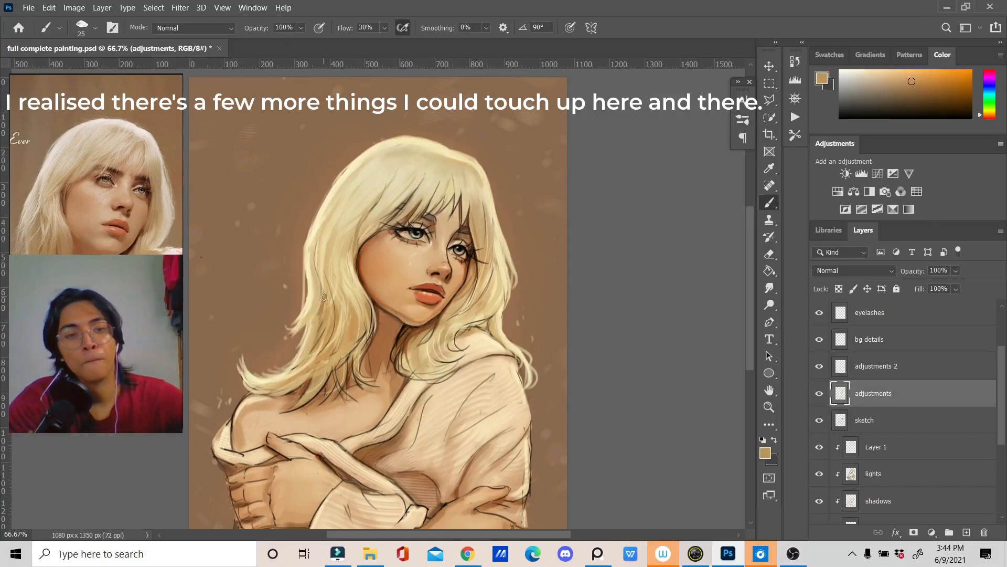
pyautogui.keyDown('alt'); pyautogui.click(366, 237); pyautogui.keyUp('alt')
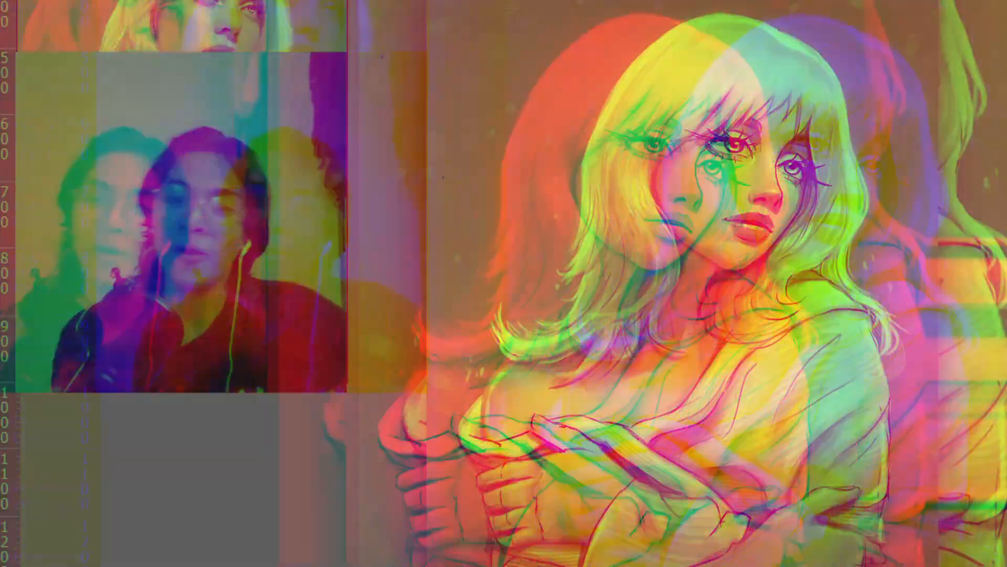